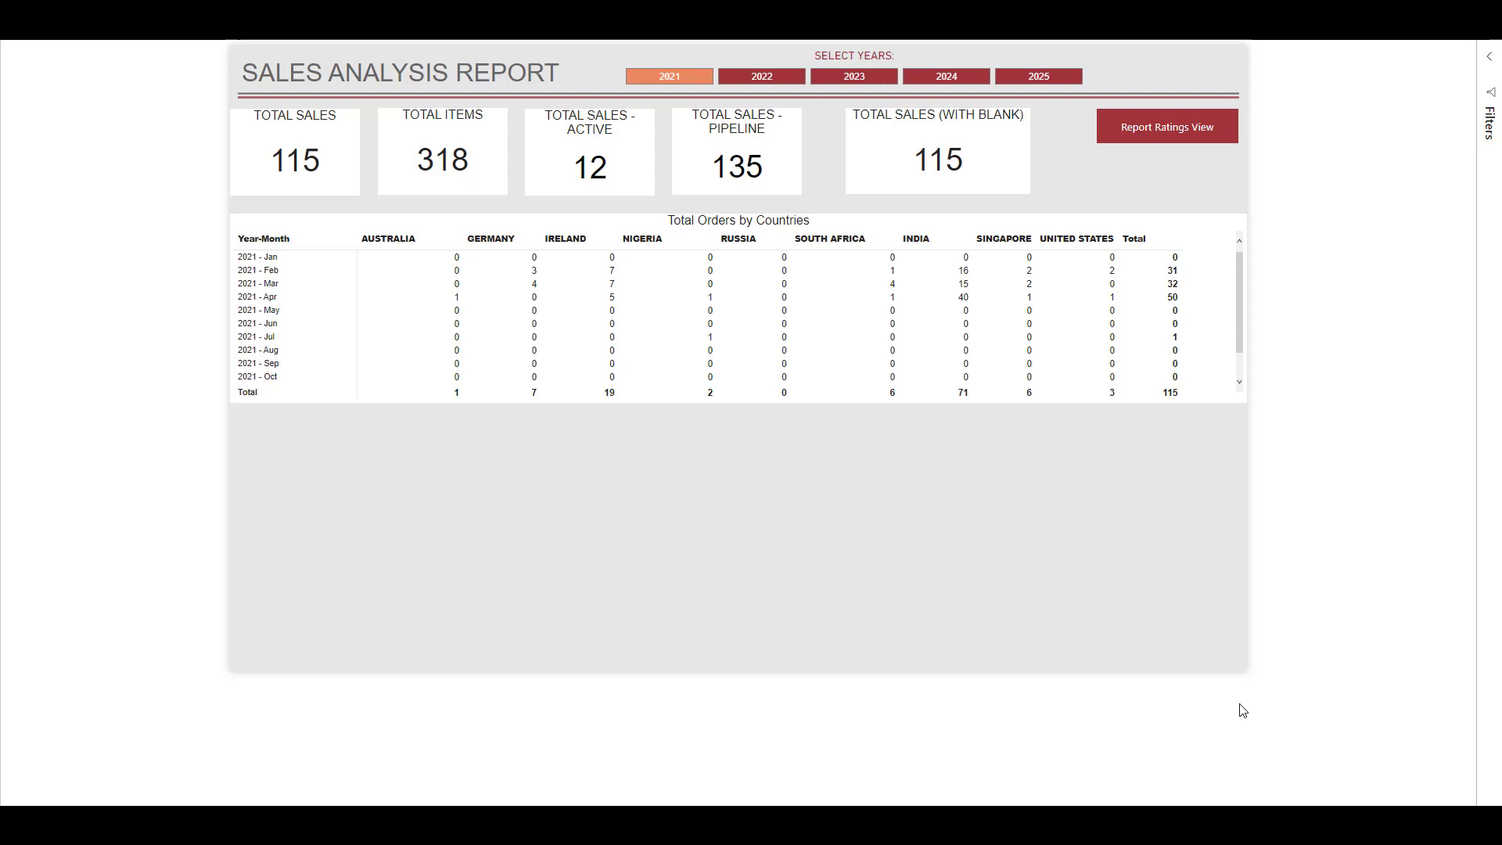
Step: Expand the filter pane, then visit Report Ratings and return to the Sales Analysis page
{"action": "left_click", "coordinate": [1489, 61]}
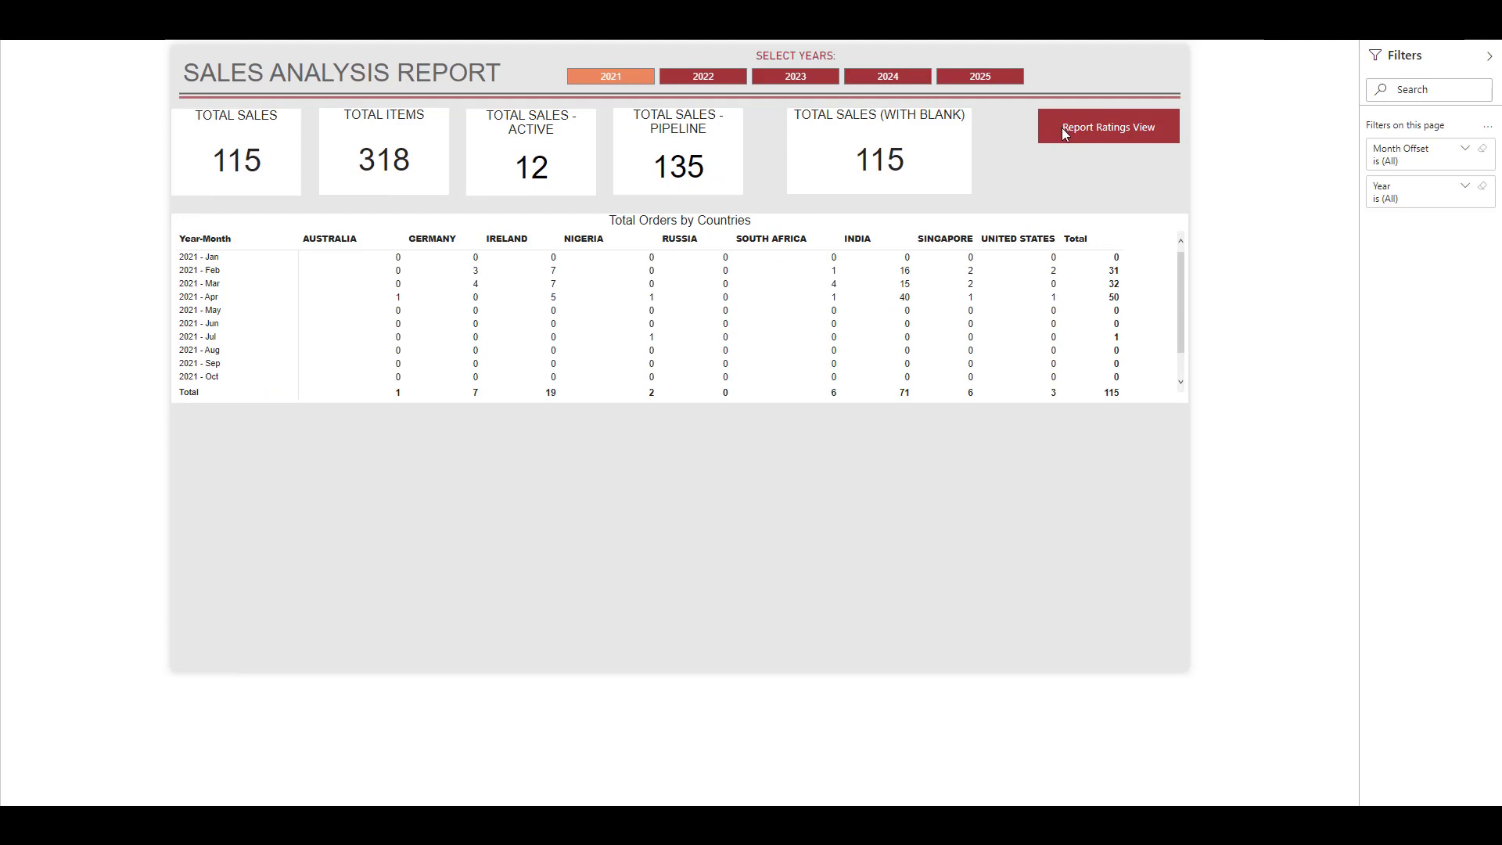
{"action": "left_click", "coordinate": [1062, 129]}
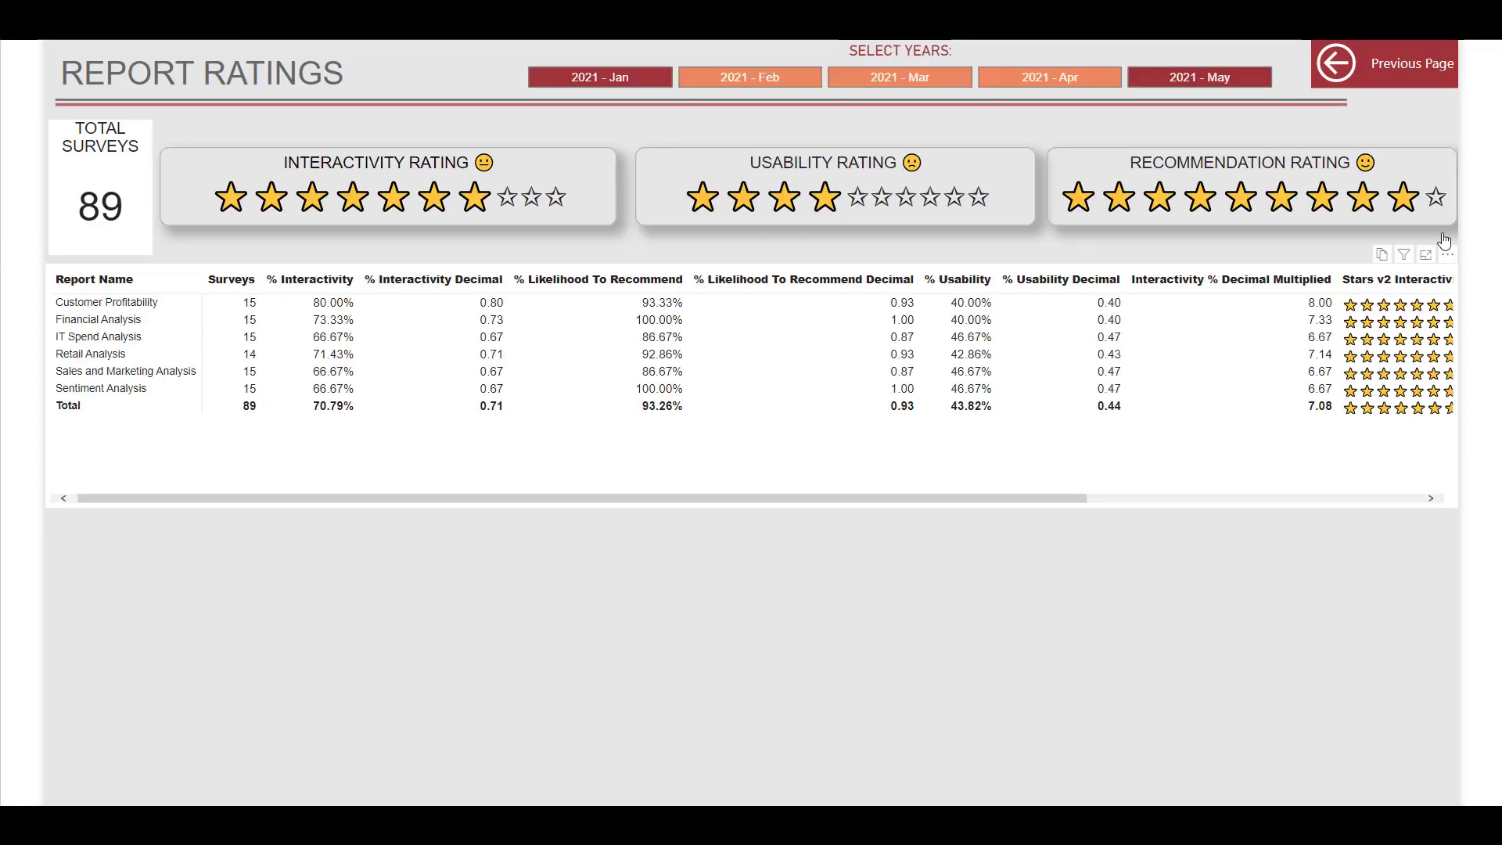
{"action": "left_click", "coordinate": [1344, 76]}
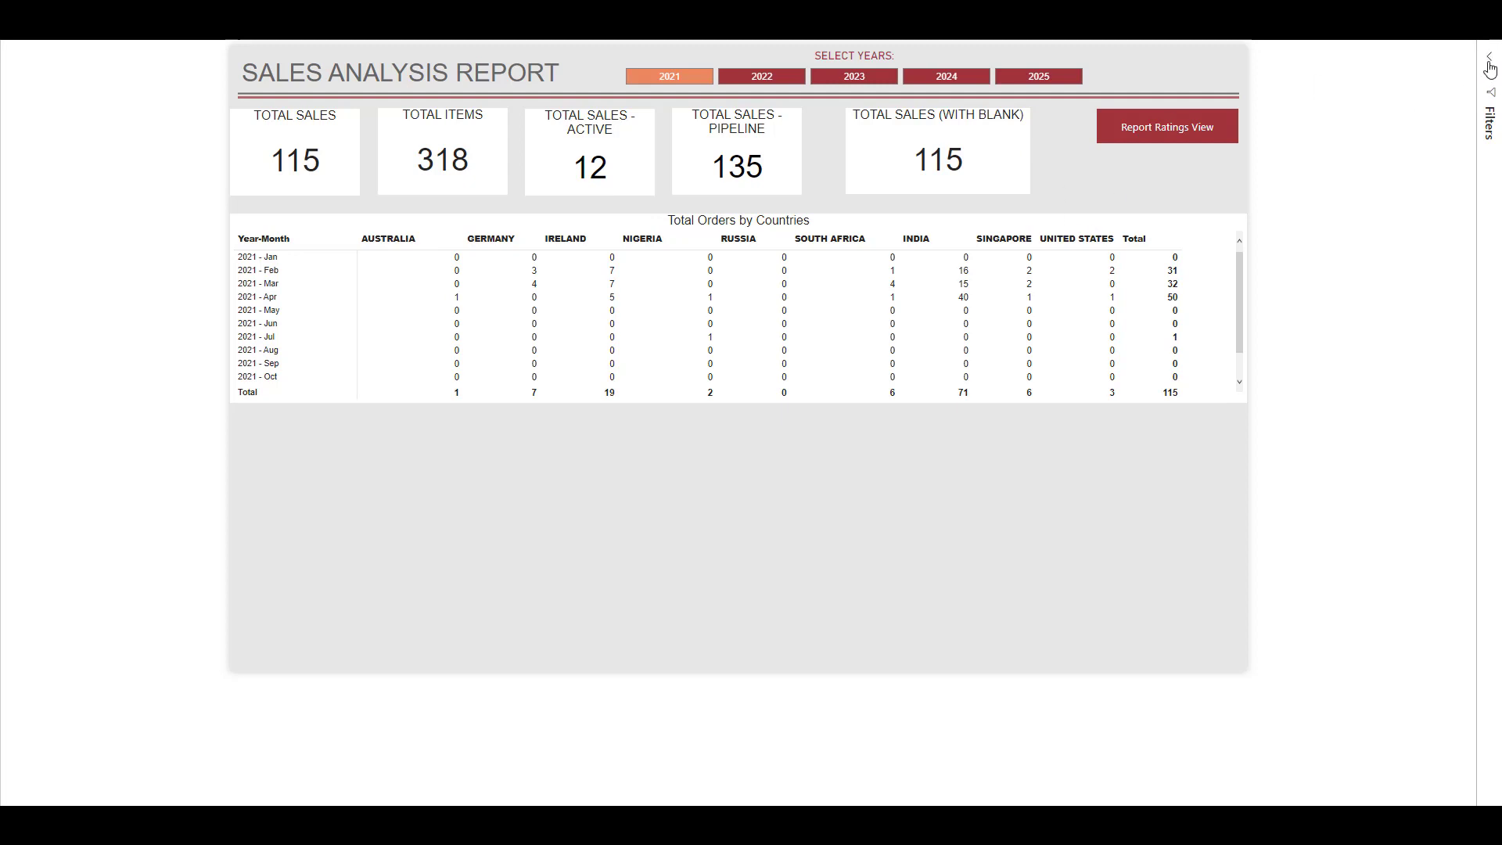
Step: Test the Year filter with 2022 and 2025, reset it to all years, then go to Report Ratings
{"action": "left_click", "coordinate": [1489, 59]}
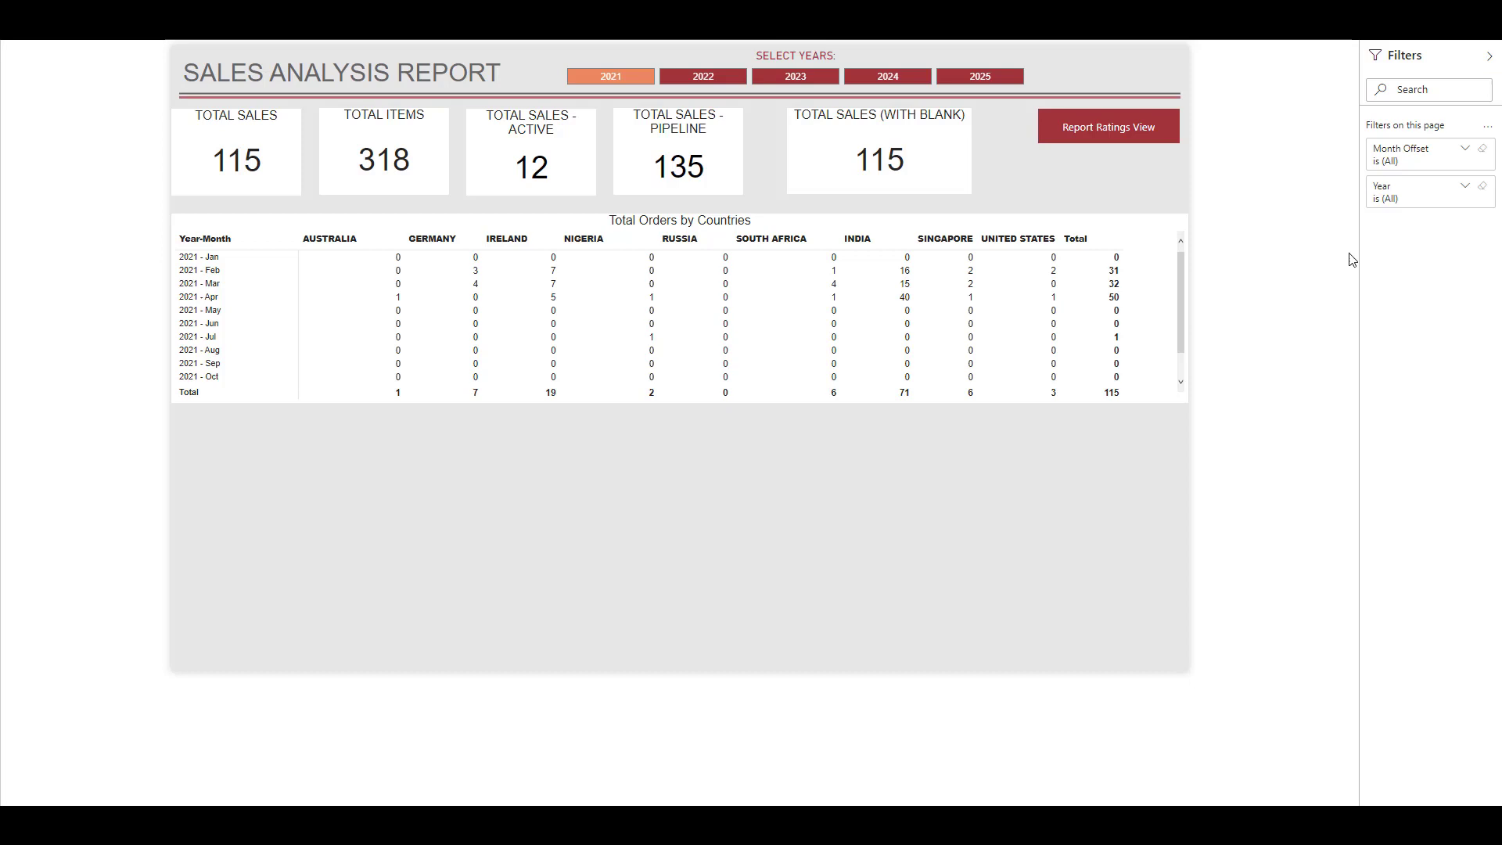
{"action": "left_click", "coordinate": [1465, 151]}
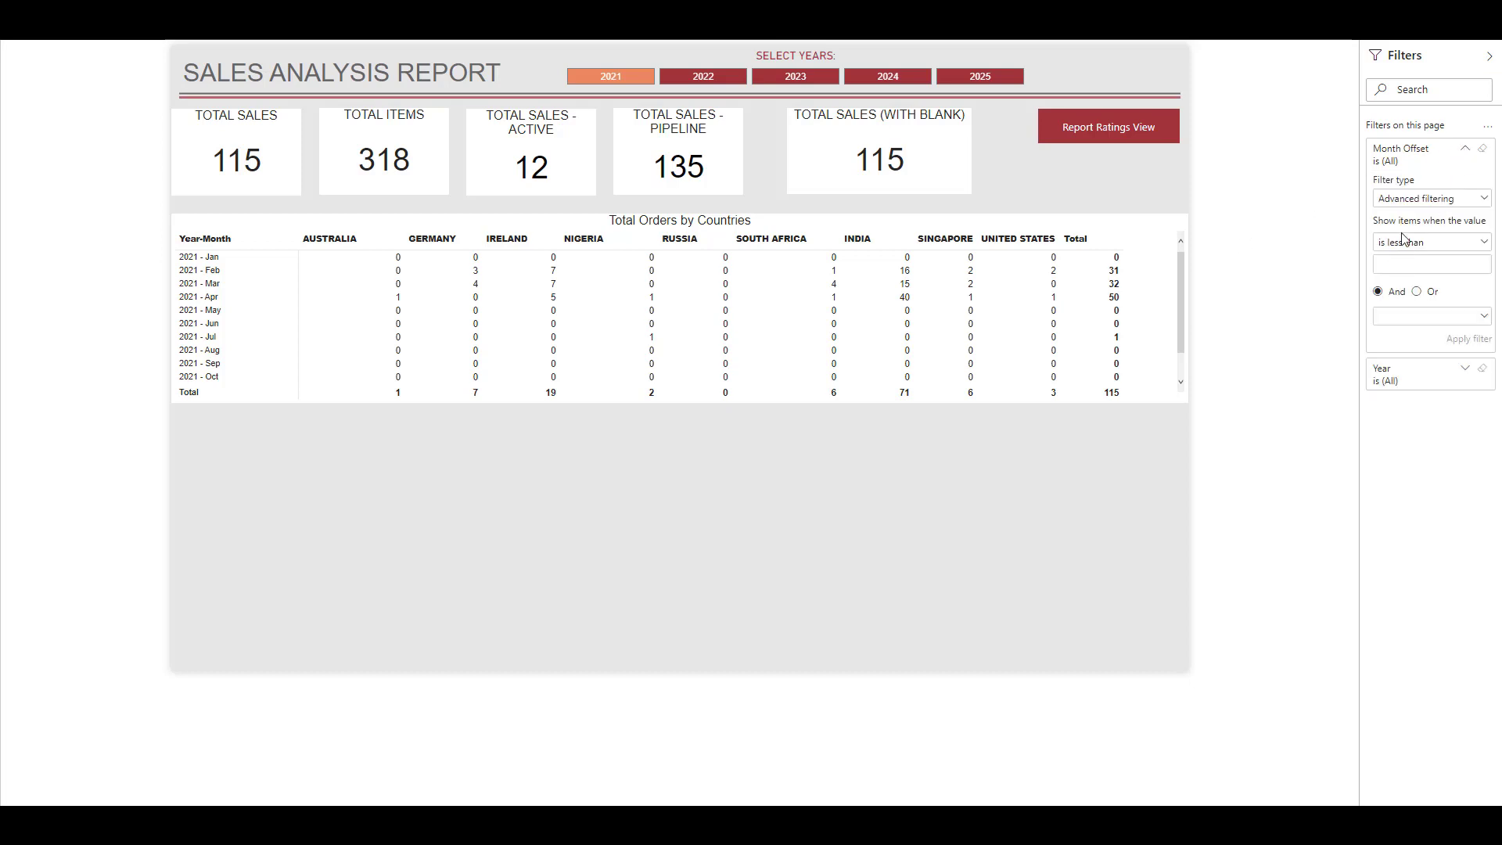
{"action": "left_click", "coordinate": [1465, 369]}
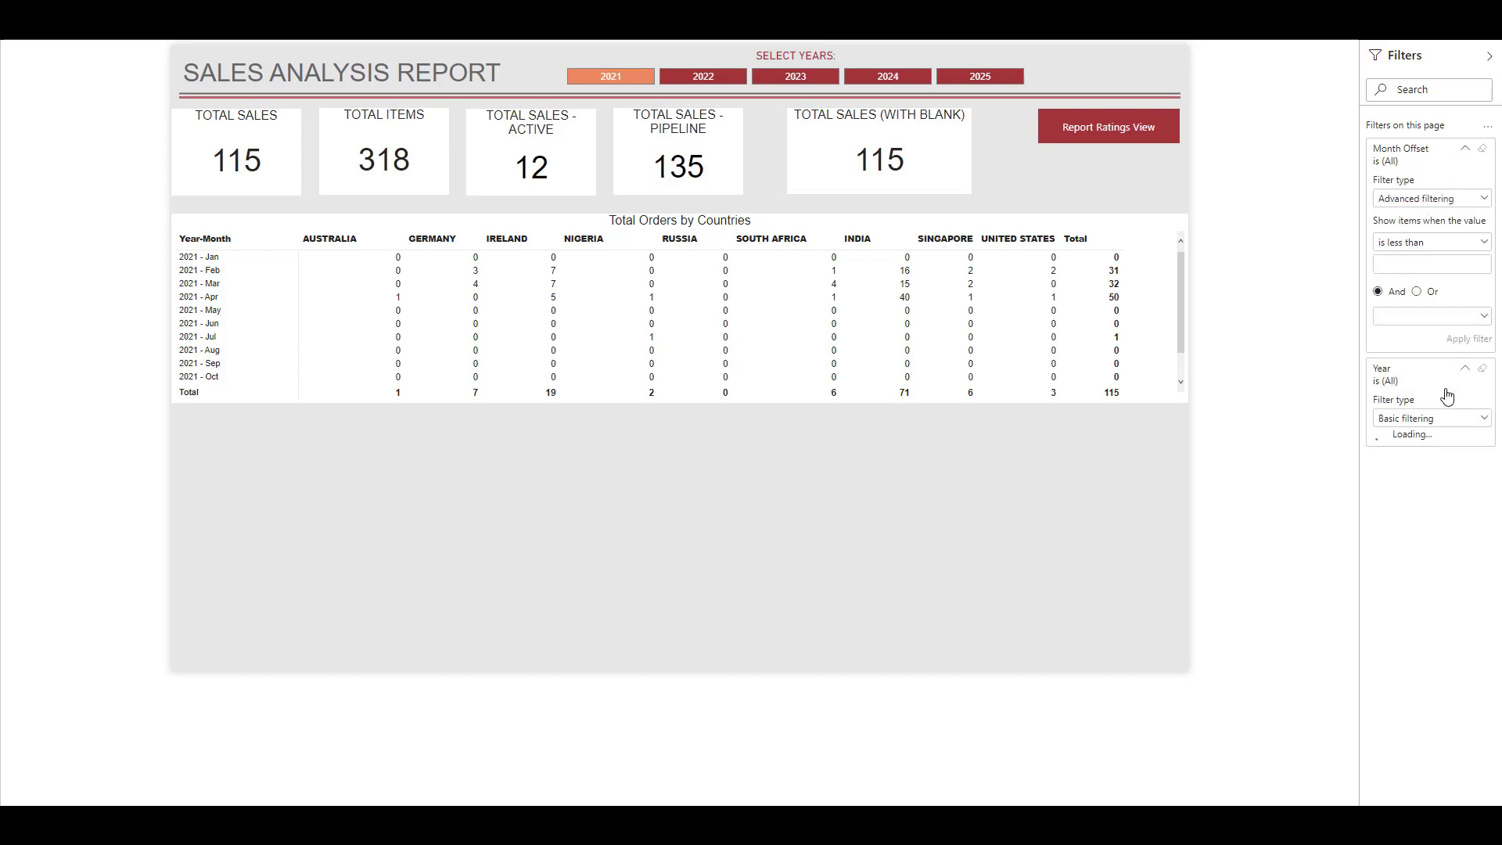
{"action": "left_click", "coordinate": [1383, 471]}
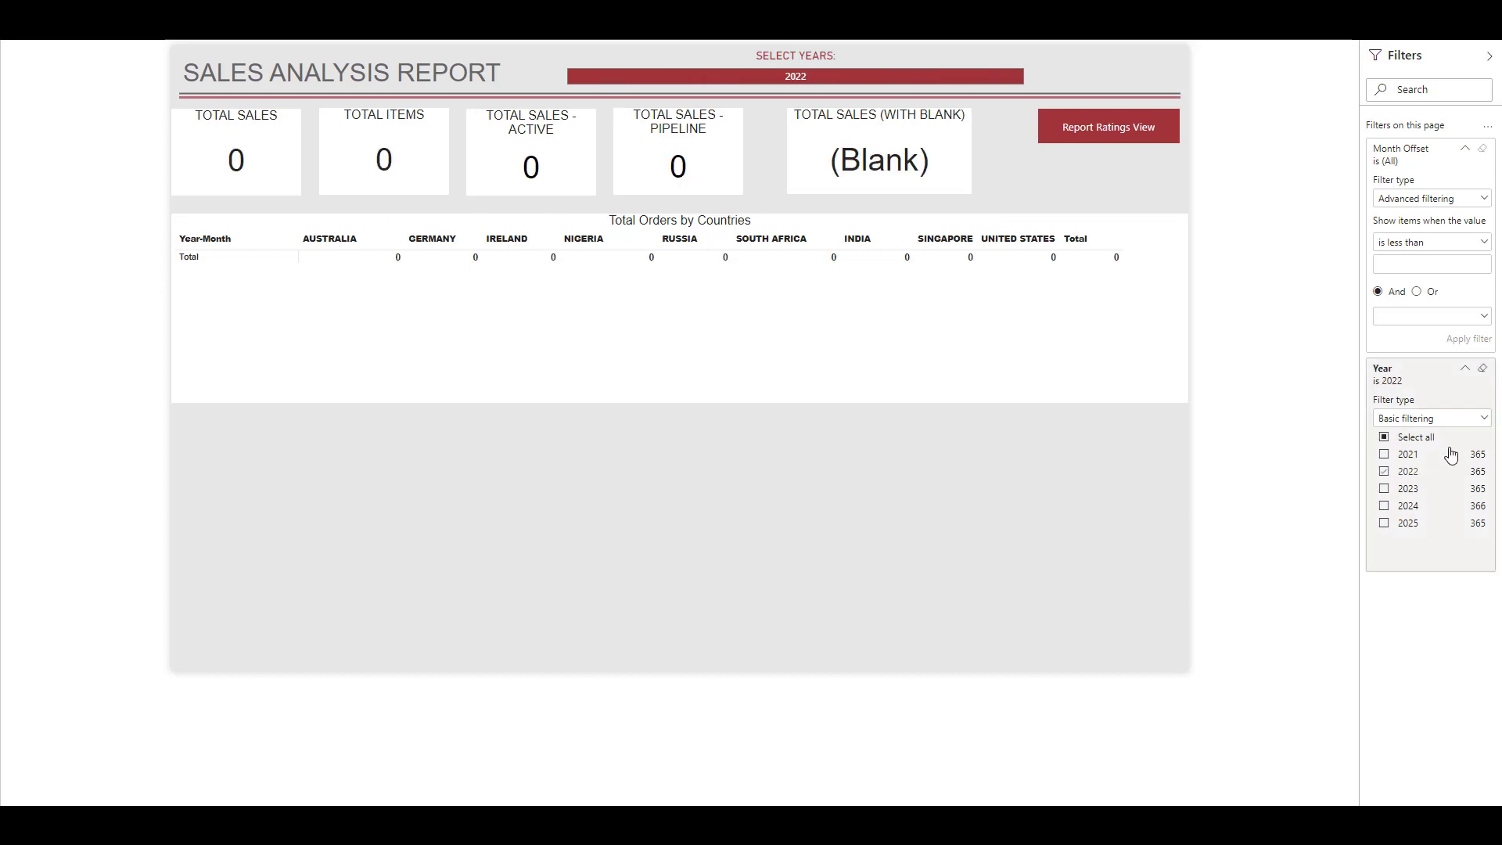
{"action": "left_click", "coordinate": [1384, 523]}
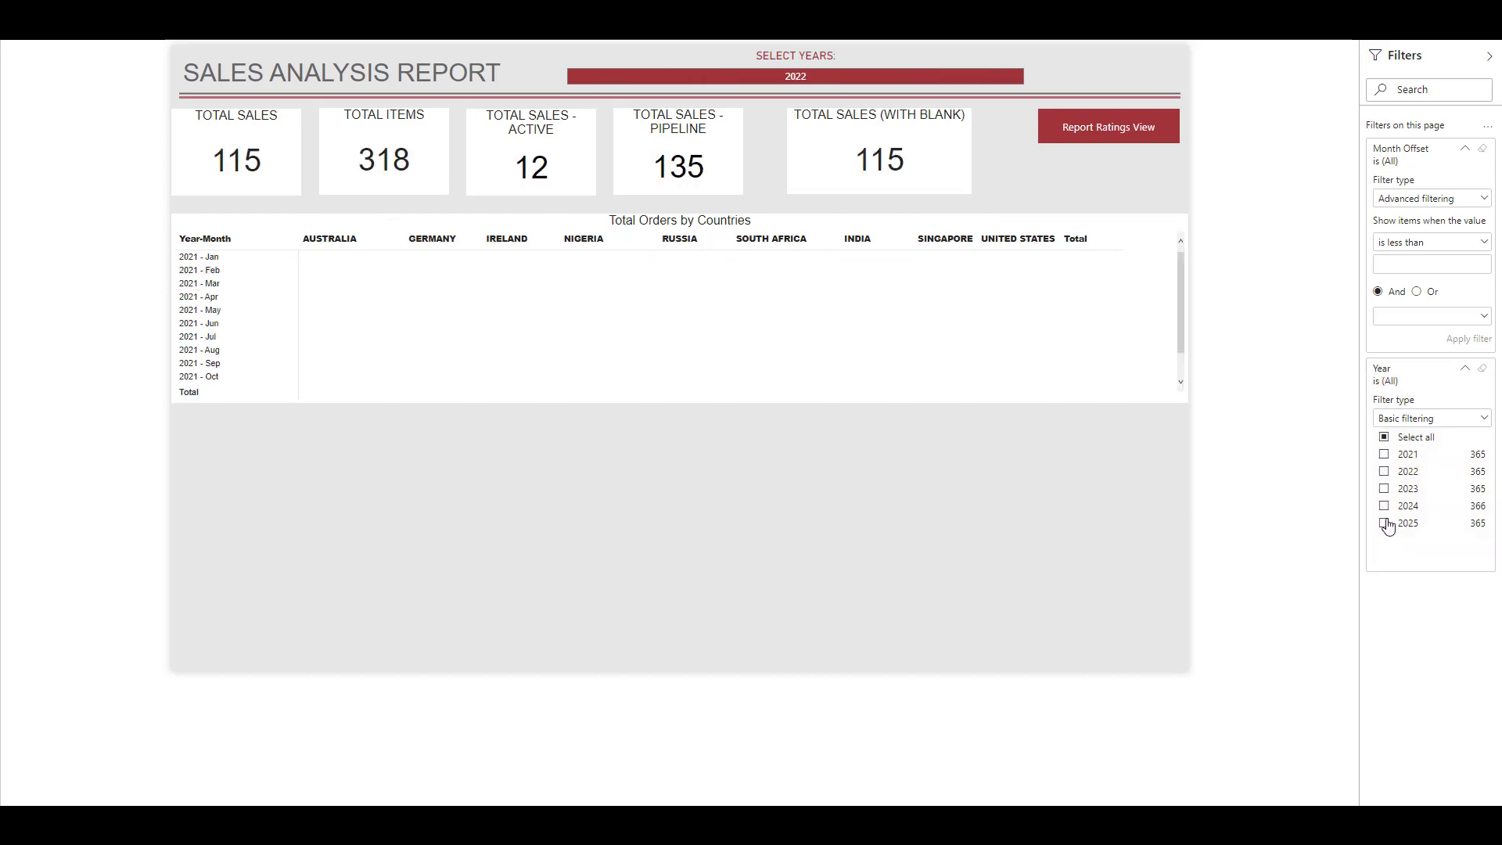
{"action": "left_click", "coordinate": [1384, 524]}
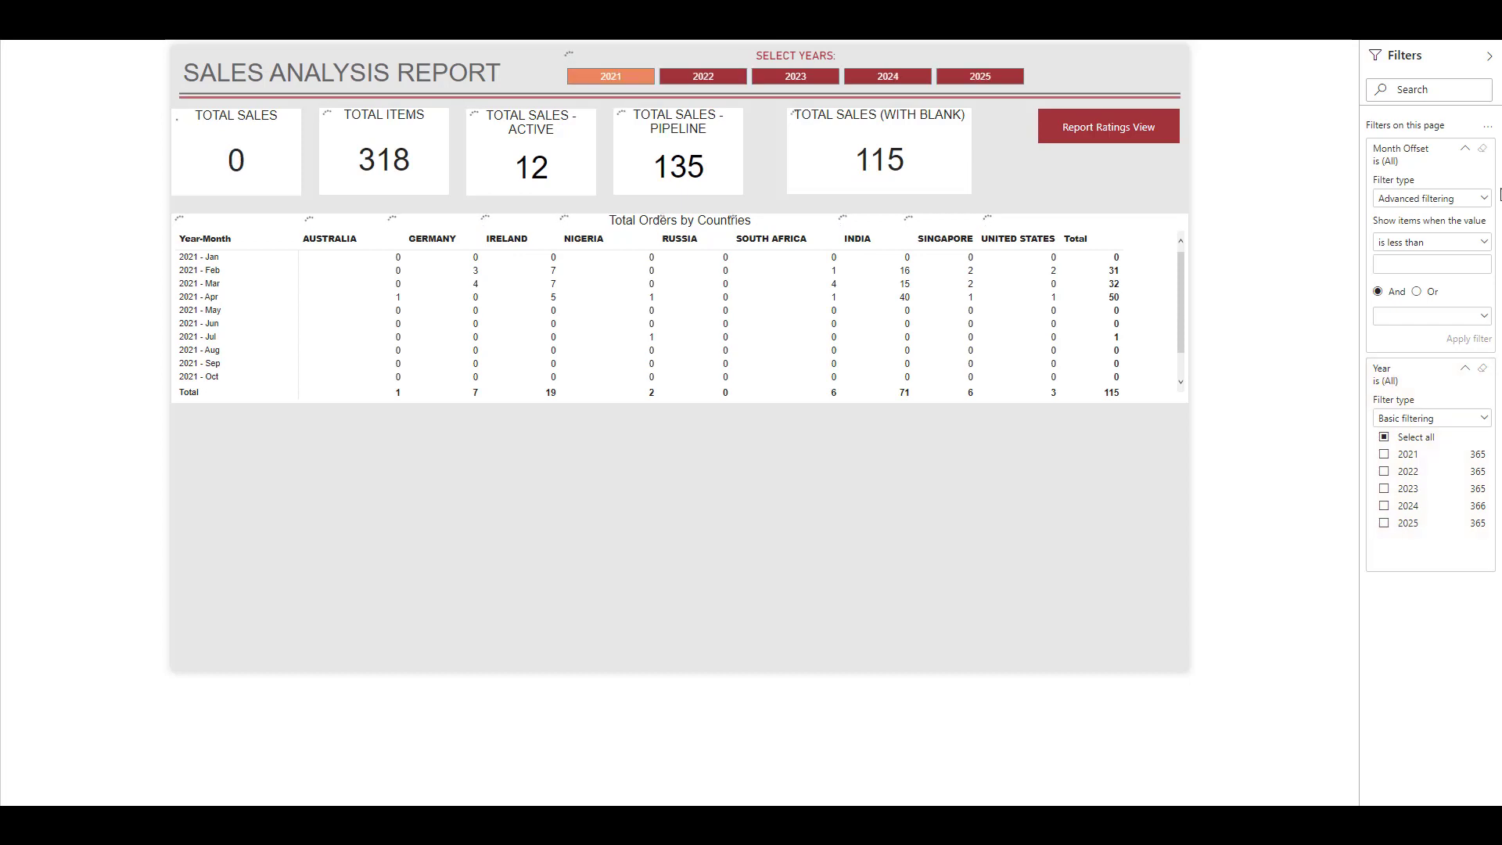
{"action": "left_click", "coordinate": [1077, 130]}
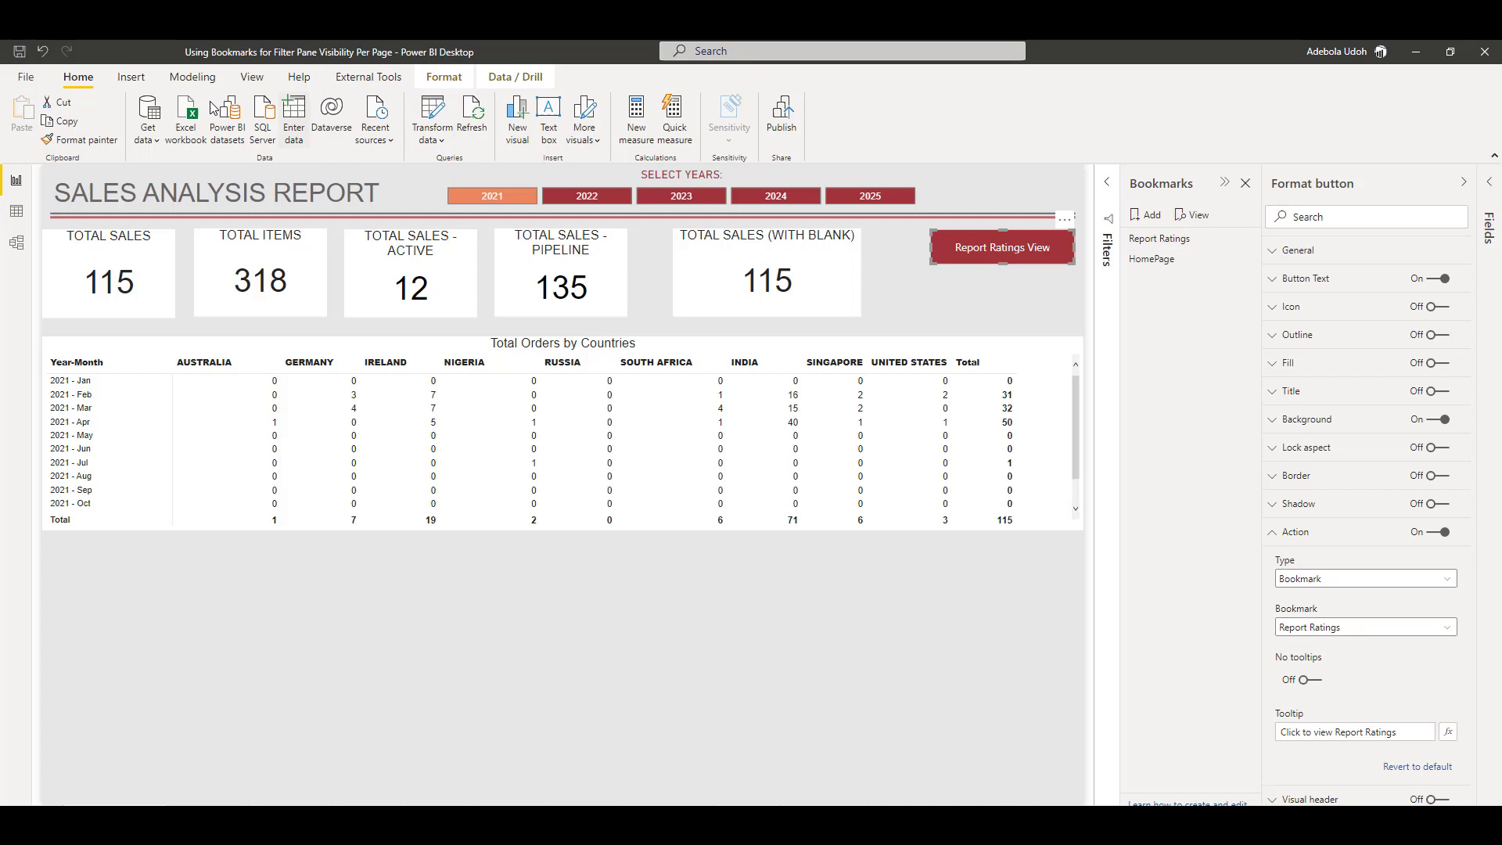
Step: Move from the Format ribbon to the View ribbon and close the Bookmarks pane
{"action": "left_click", "coordinate": [441, 81]}
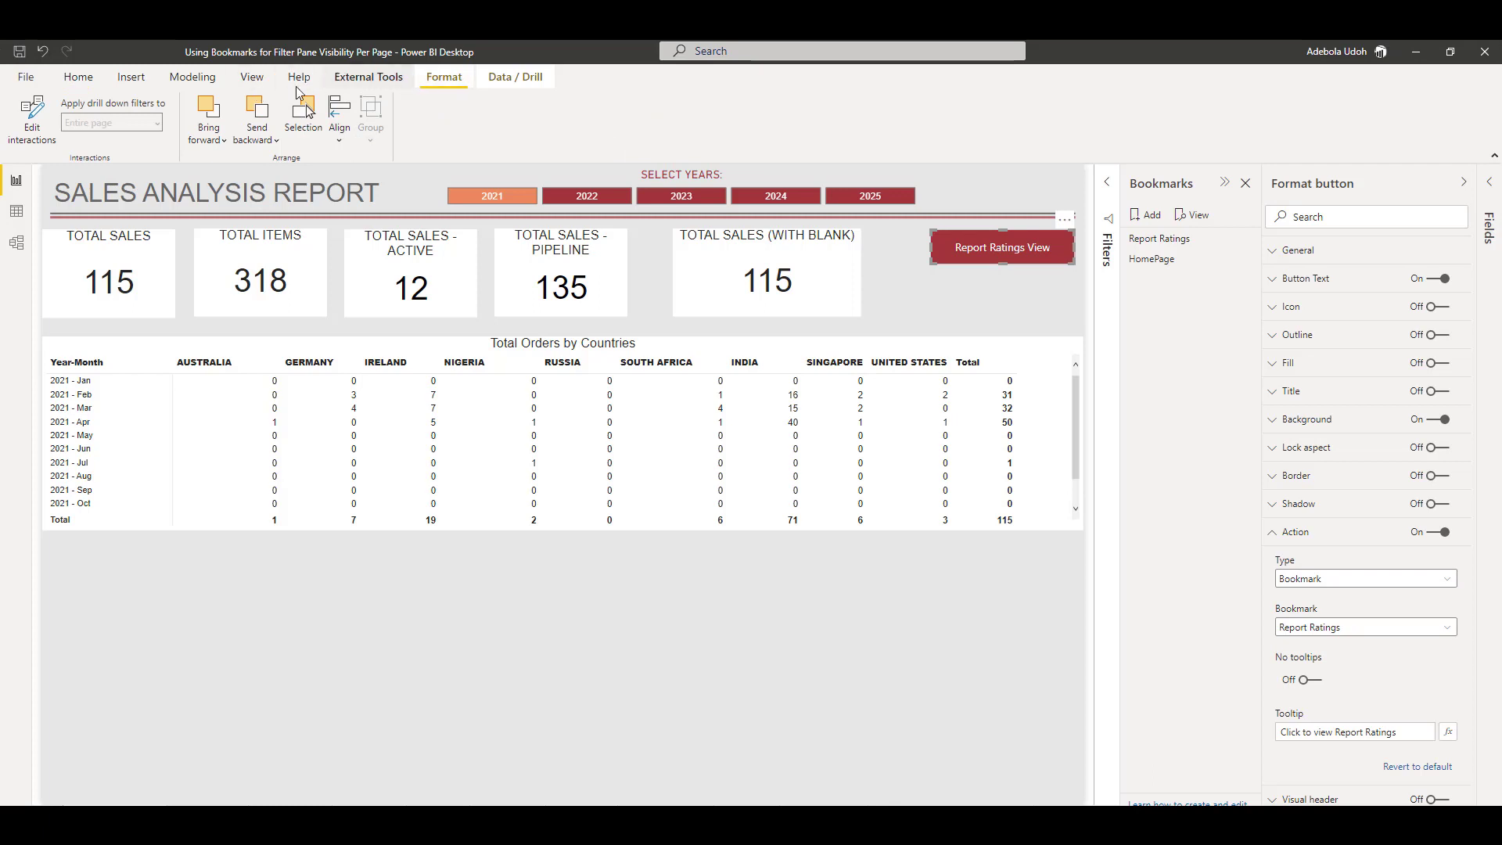
{"action": "left_click", "coordinate": [255, 81]}
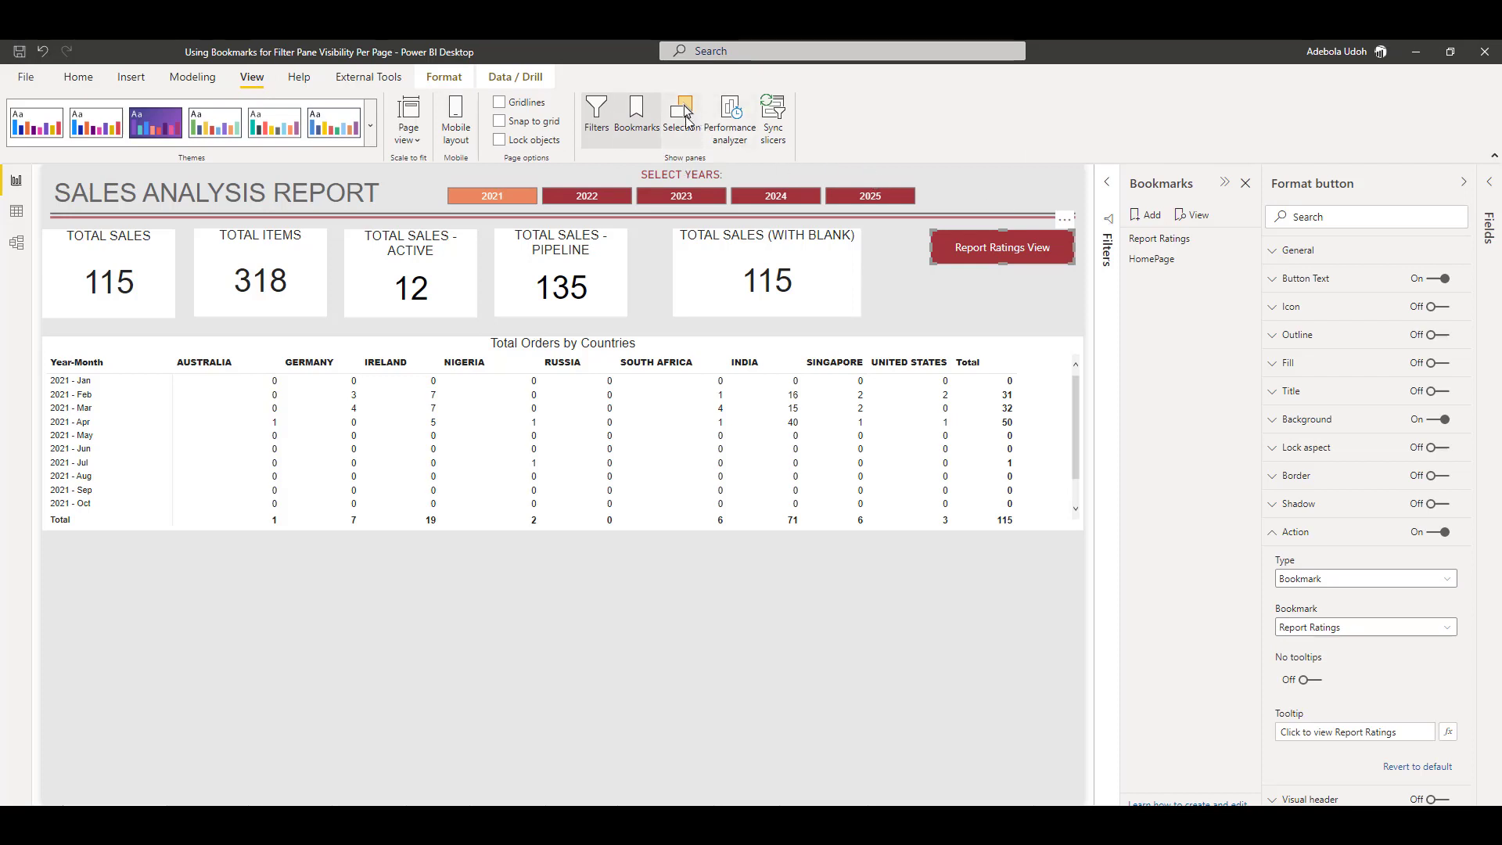
{"action": "left_click", "coordinate": [638, 128]}
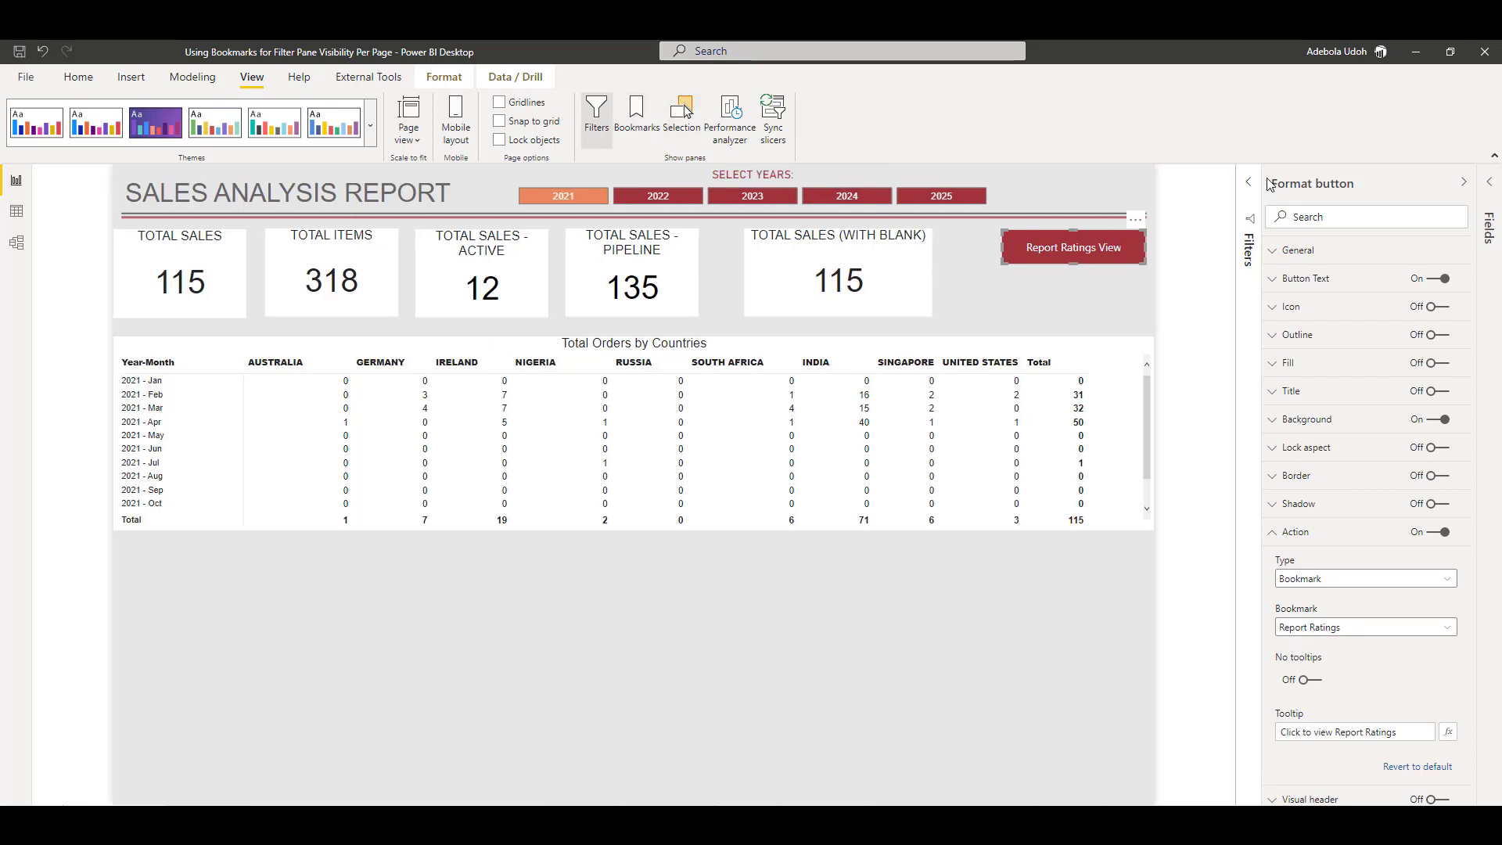
Step: Reopen the Bookmarks pane and add a new bookmark named 'Test'
{"action": "left_click", "coordinate": [637, 128]}
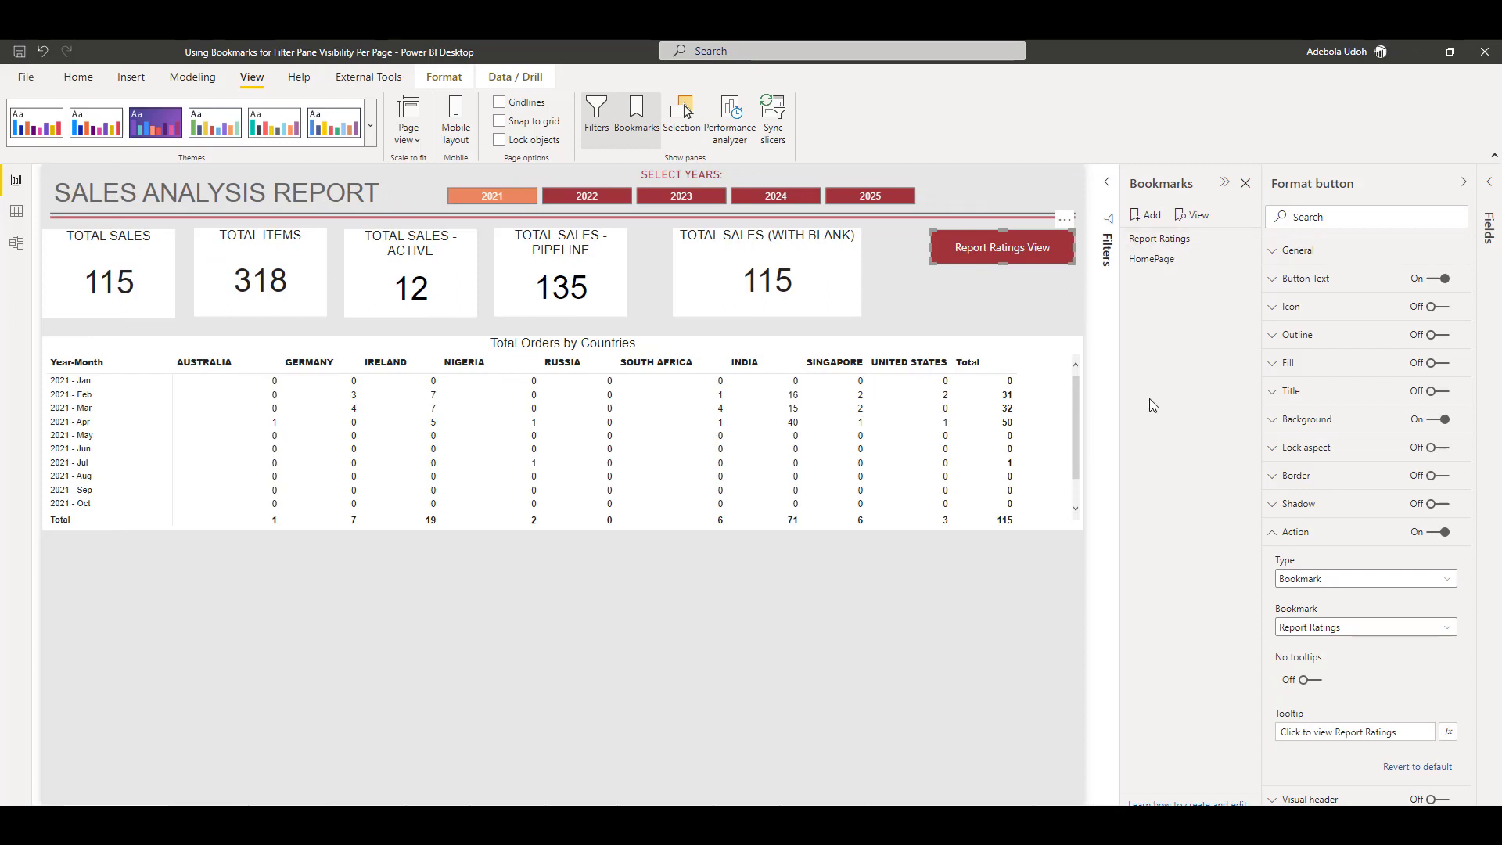
{"action": "left_click", "coordinate": [1145, 216]}
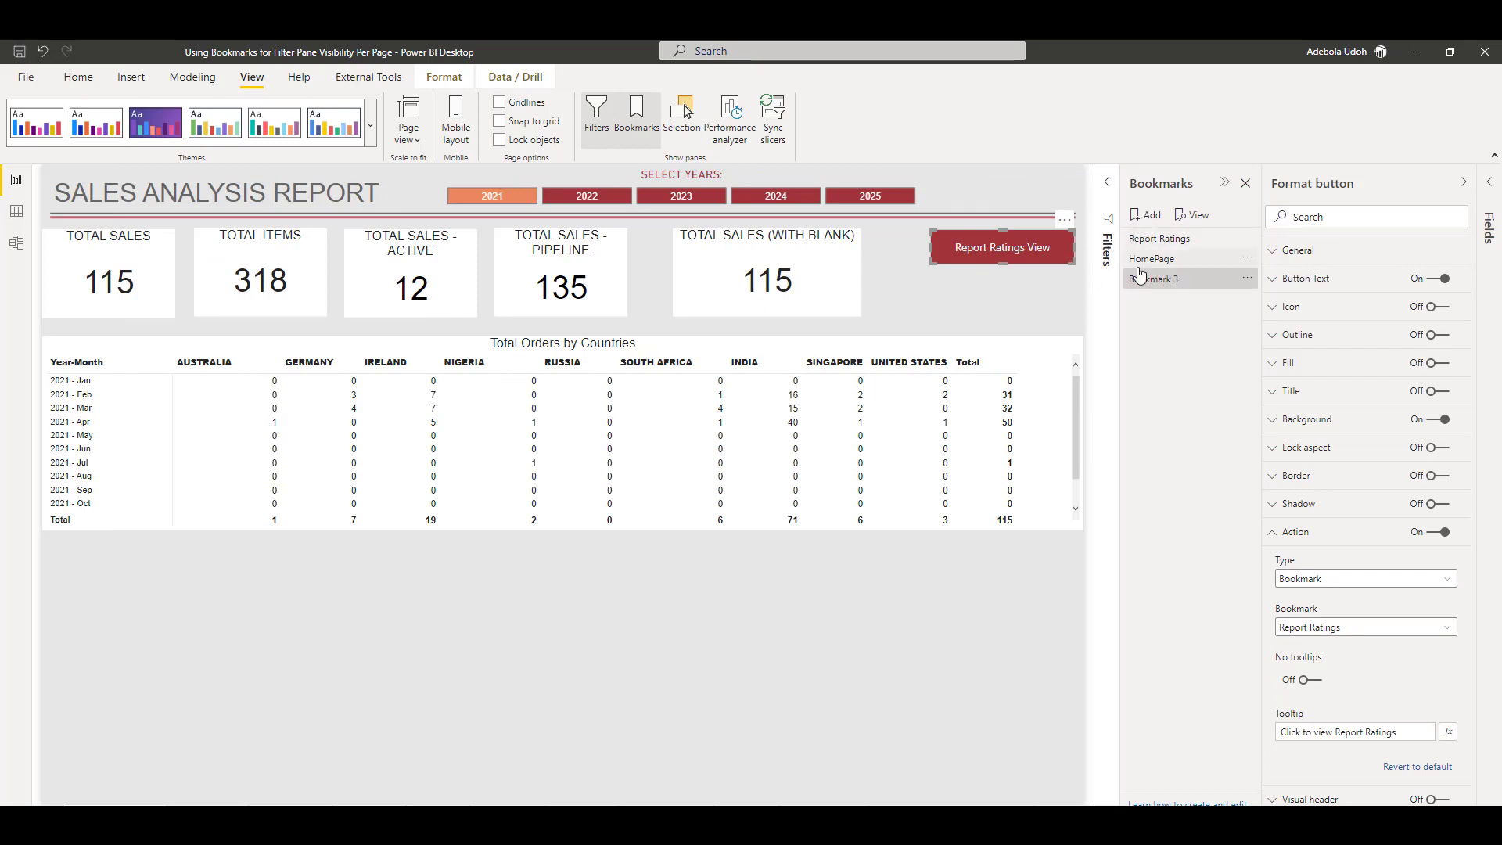
{"action": "double_click", "coordinate": [1158, 289]}
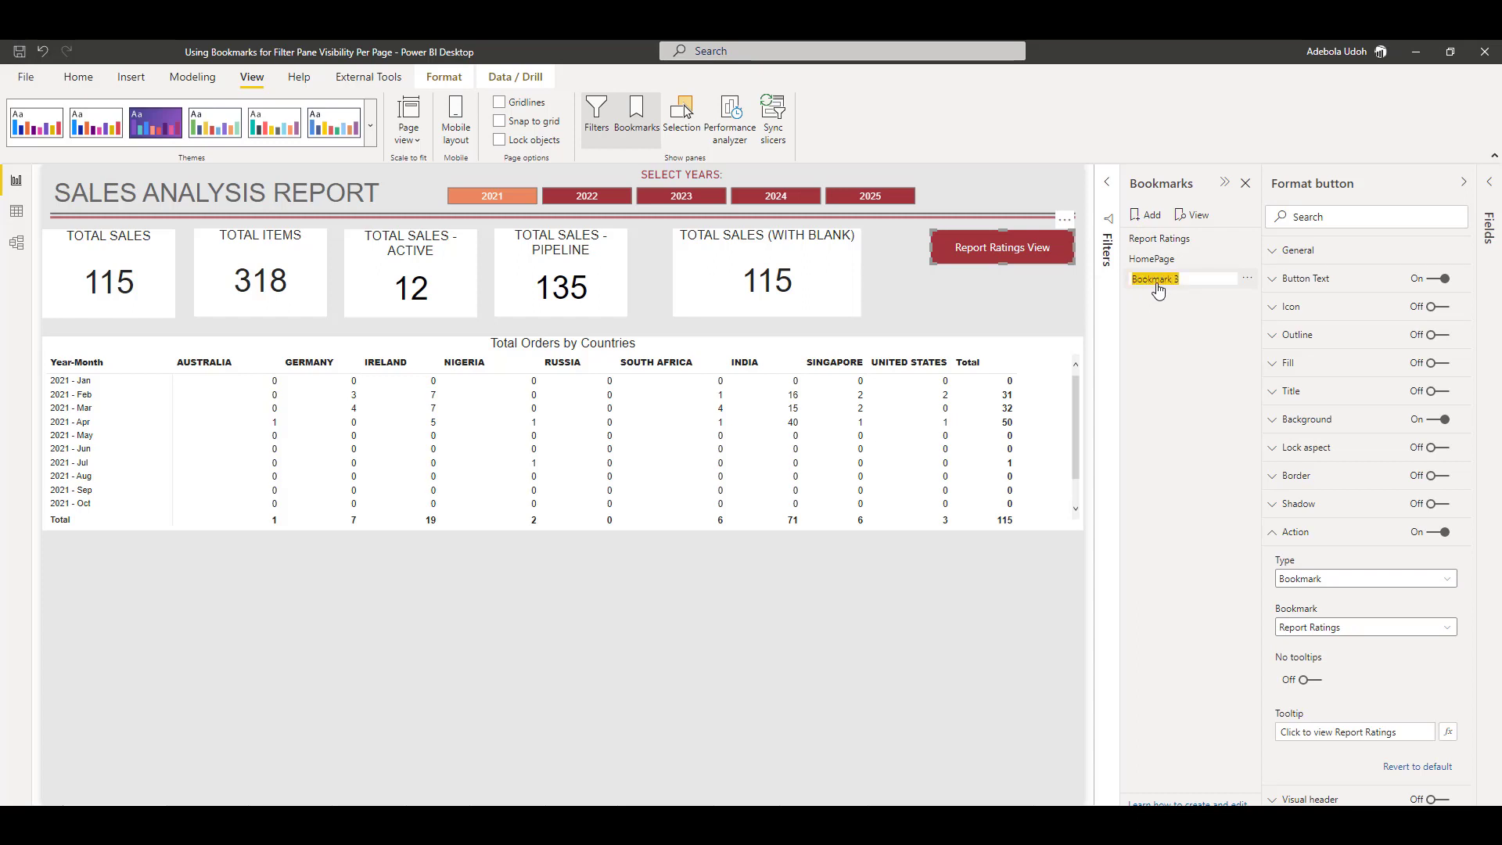
{"action": "type", "text": "Test"}
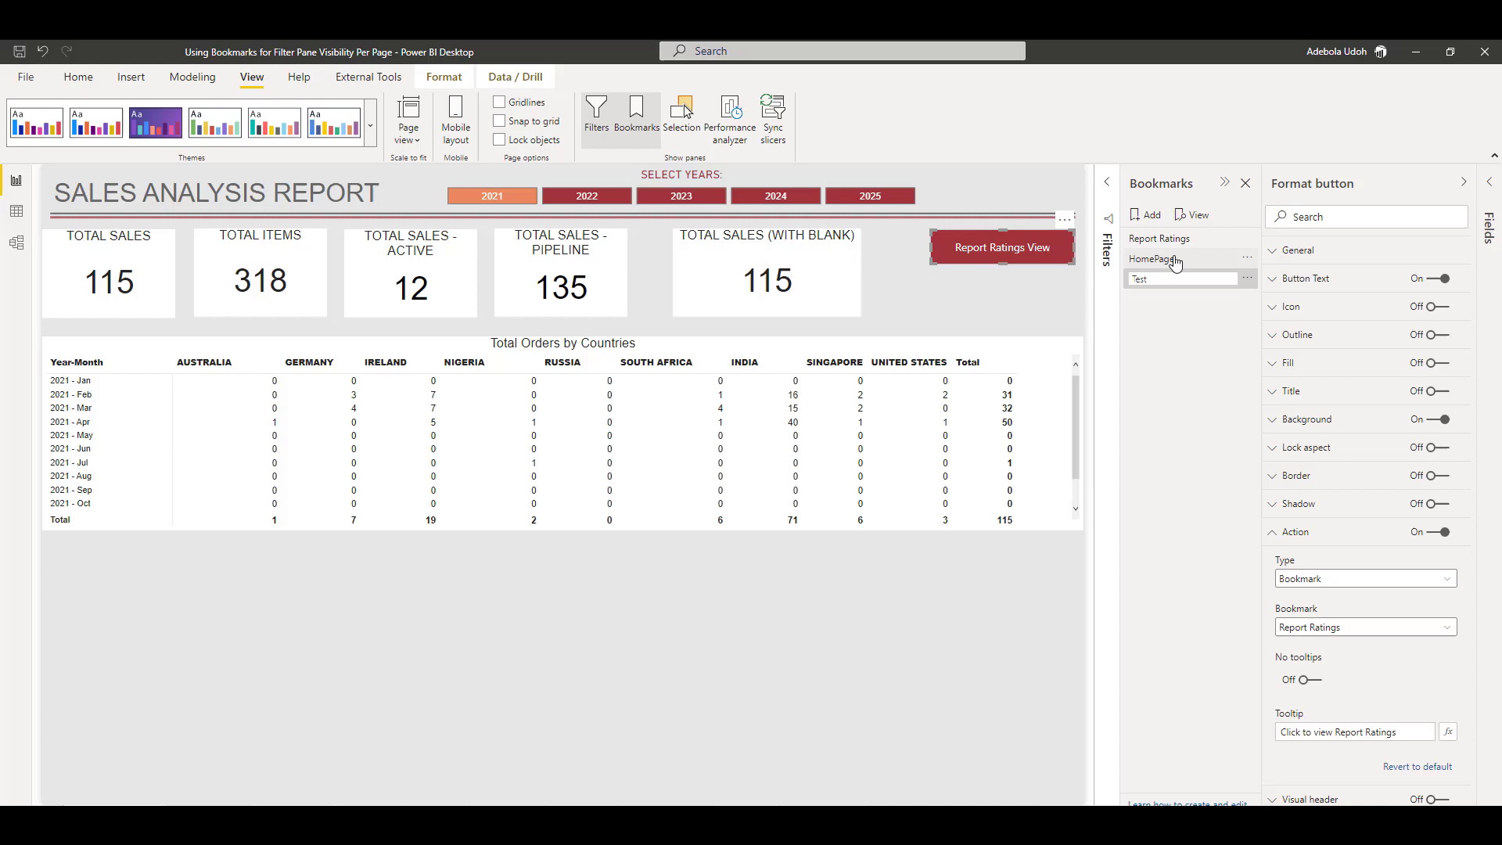
{"action": "left_click", "coordinate": [1249, 284]}
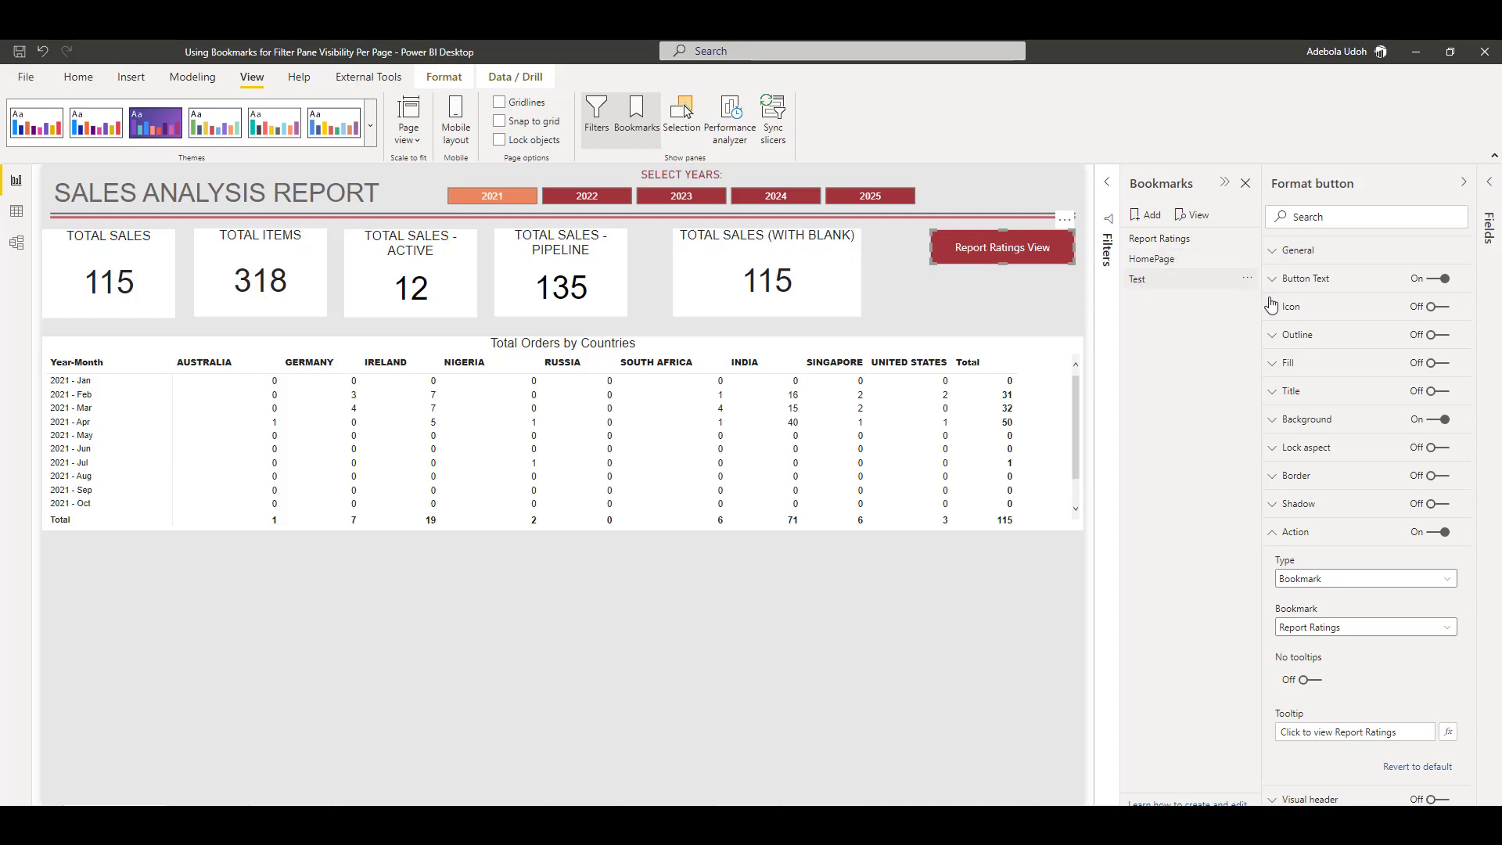
Step: Delete the Test bookmark and select the HomePage bookmark
{"action": "left_click", "coordinate": [1247, 280]}
{"action": "left_click", "coordinate": [1289, 324]}
{"action": "left_click", "coordinate": [1150, 267]}
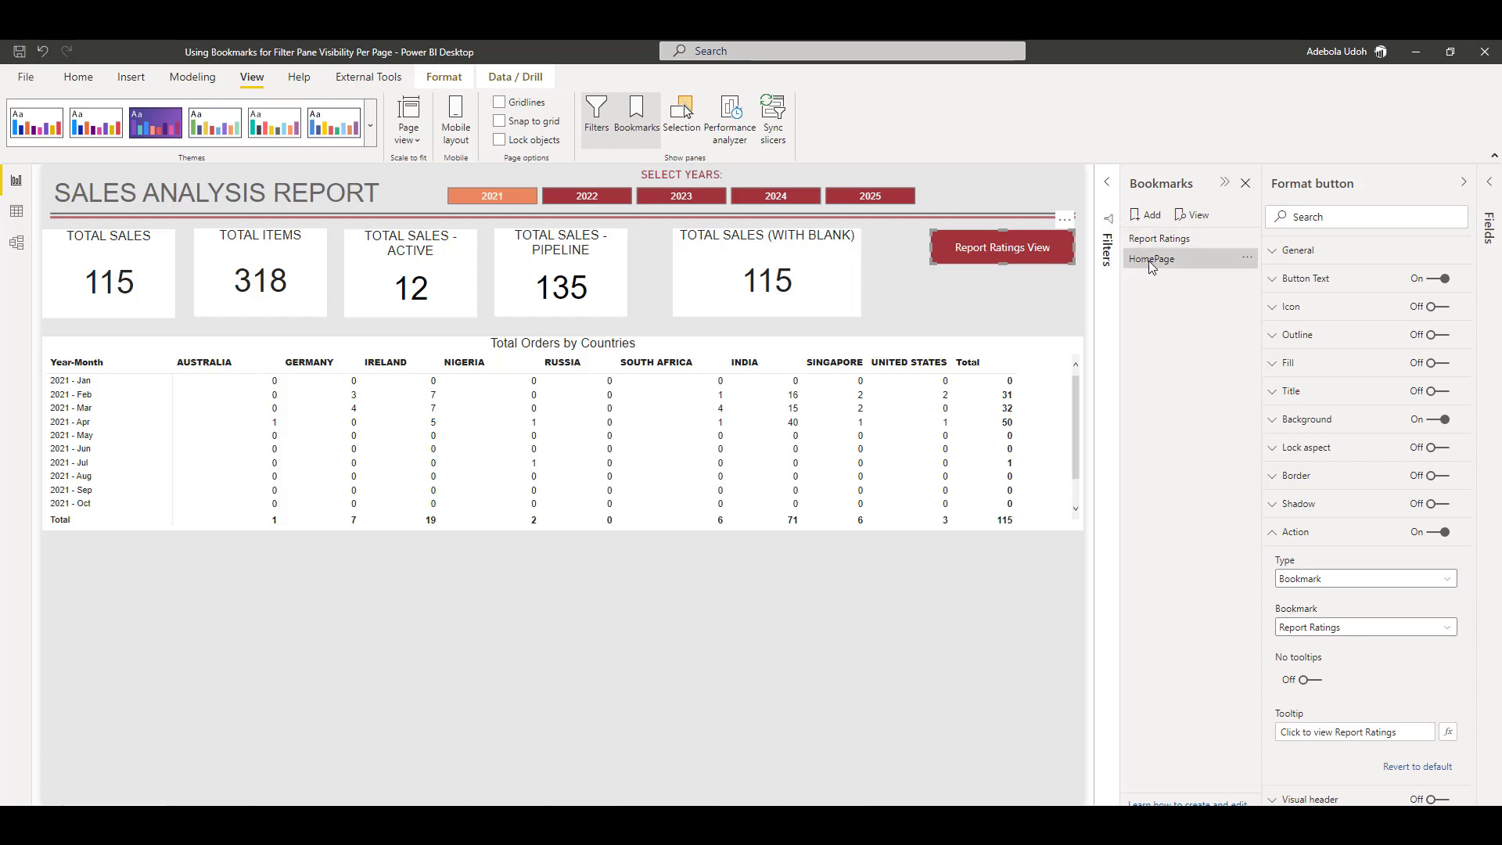
Step: On Sales Analysis, toggle the filter pane's viewer visibility off and back on
{"action": "left_click", "coordinate": [1109, 188]}
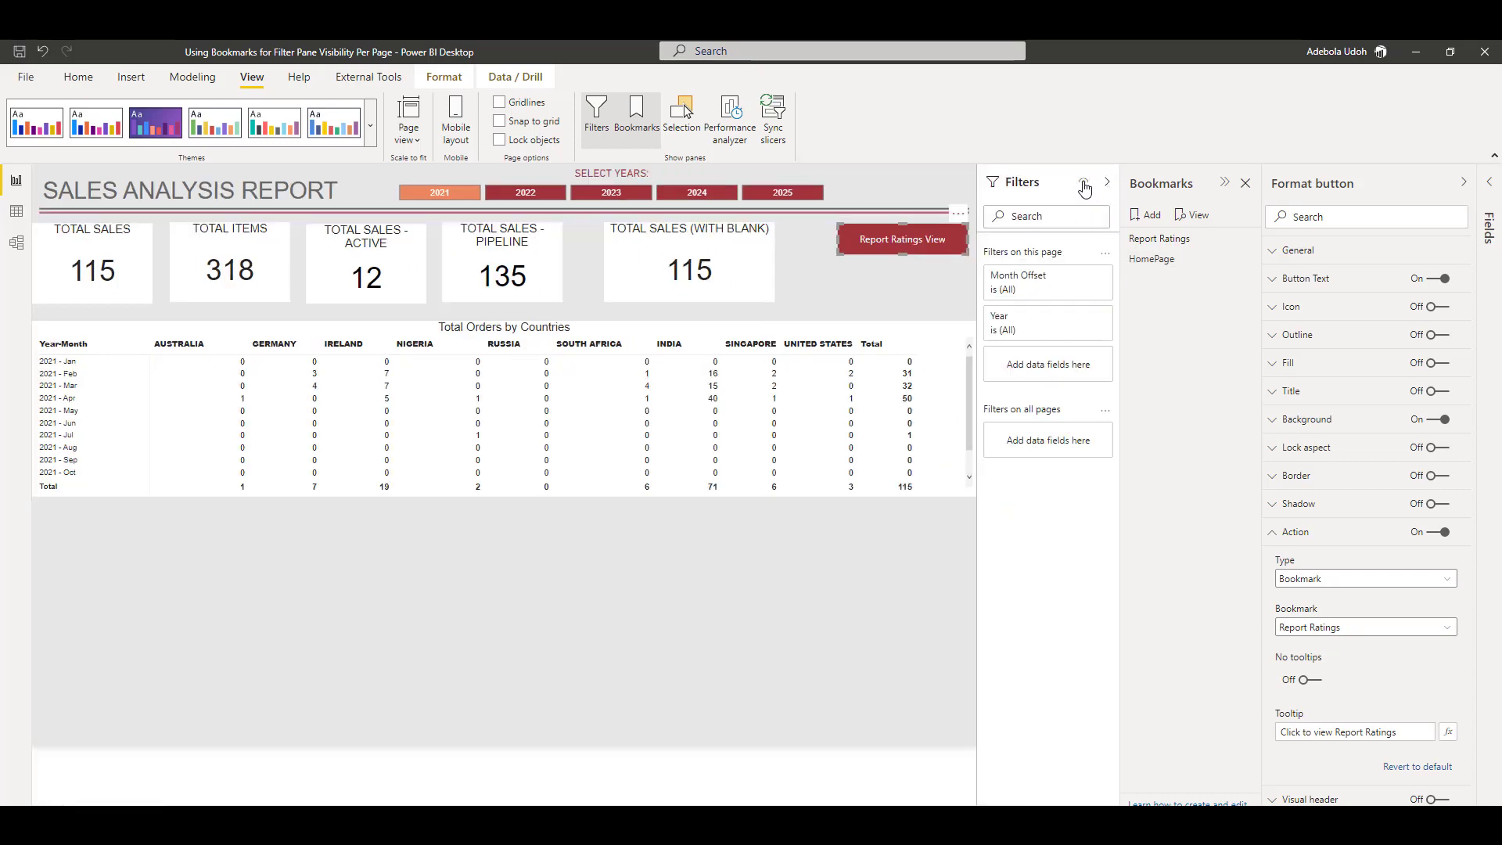
{"action": "left_click", "coordinate": [1084, 184]}
{"action": "left_click", "coordinate": [1084, 183]}
Step: Apply the Report Ratings bookmark, close the Bookmarks pane, and collapse its filter pane
{"action": "left_click", "coordinate": [1156, 241]}
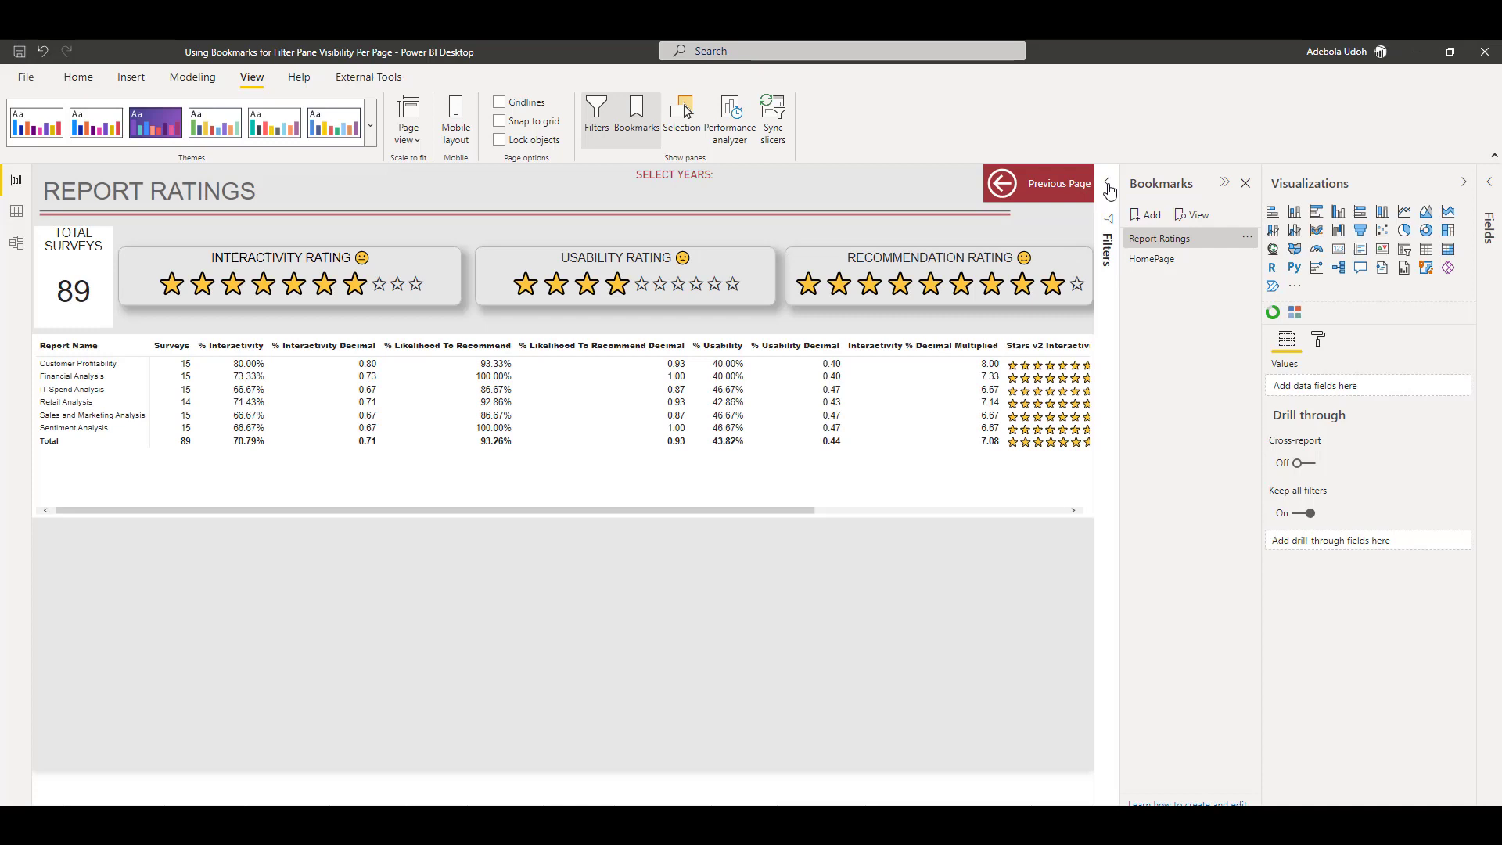
{"action": "left_click", "coordinate": [1108, 186]}
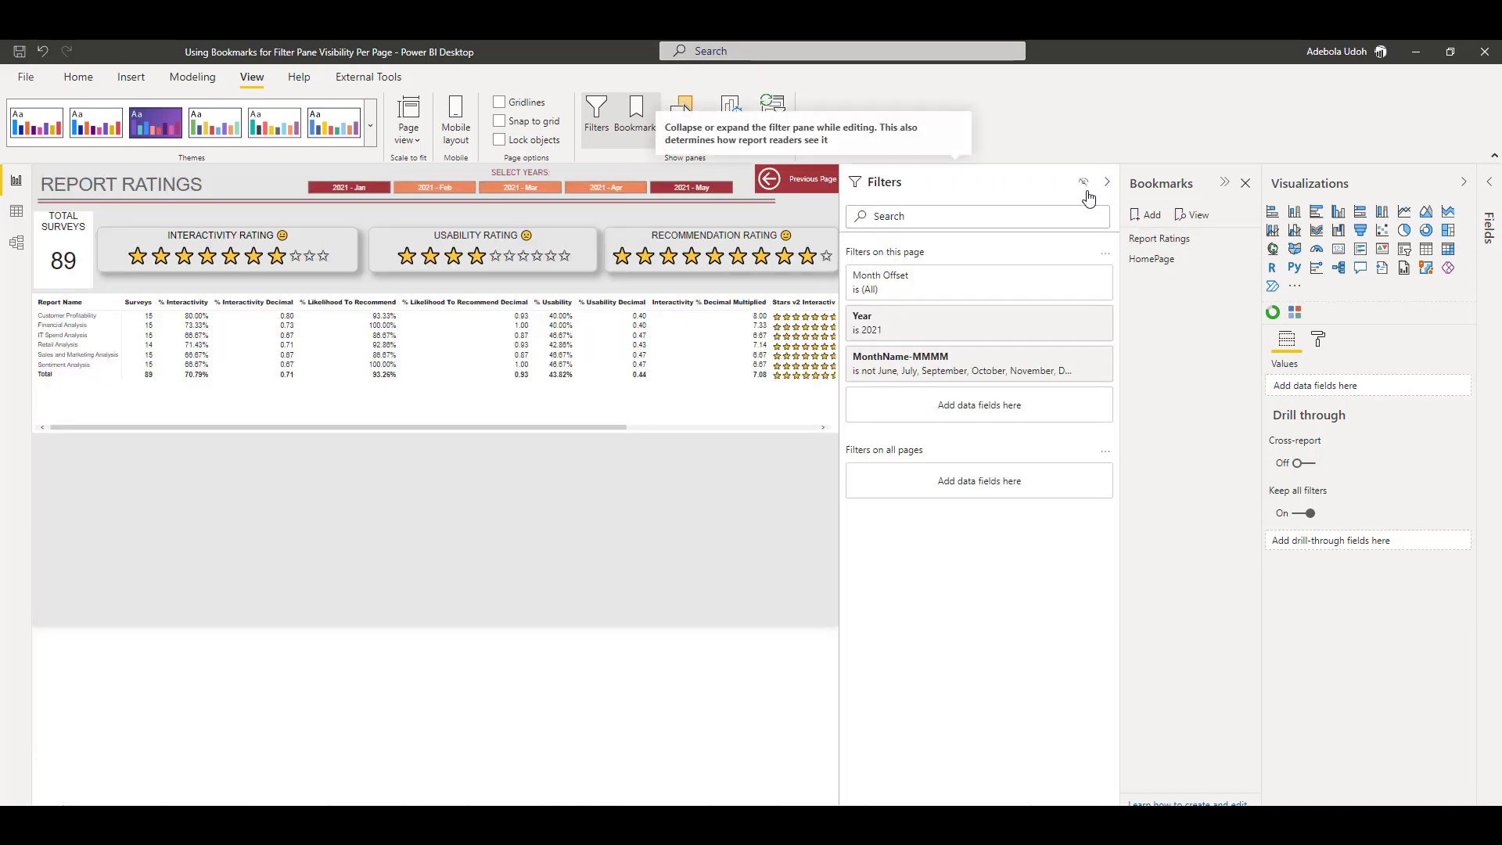
{"action": "left_click", "coordinate": [1247, 261]}
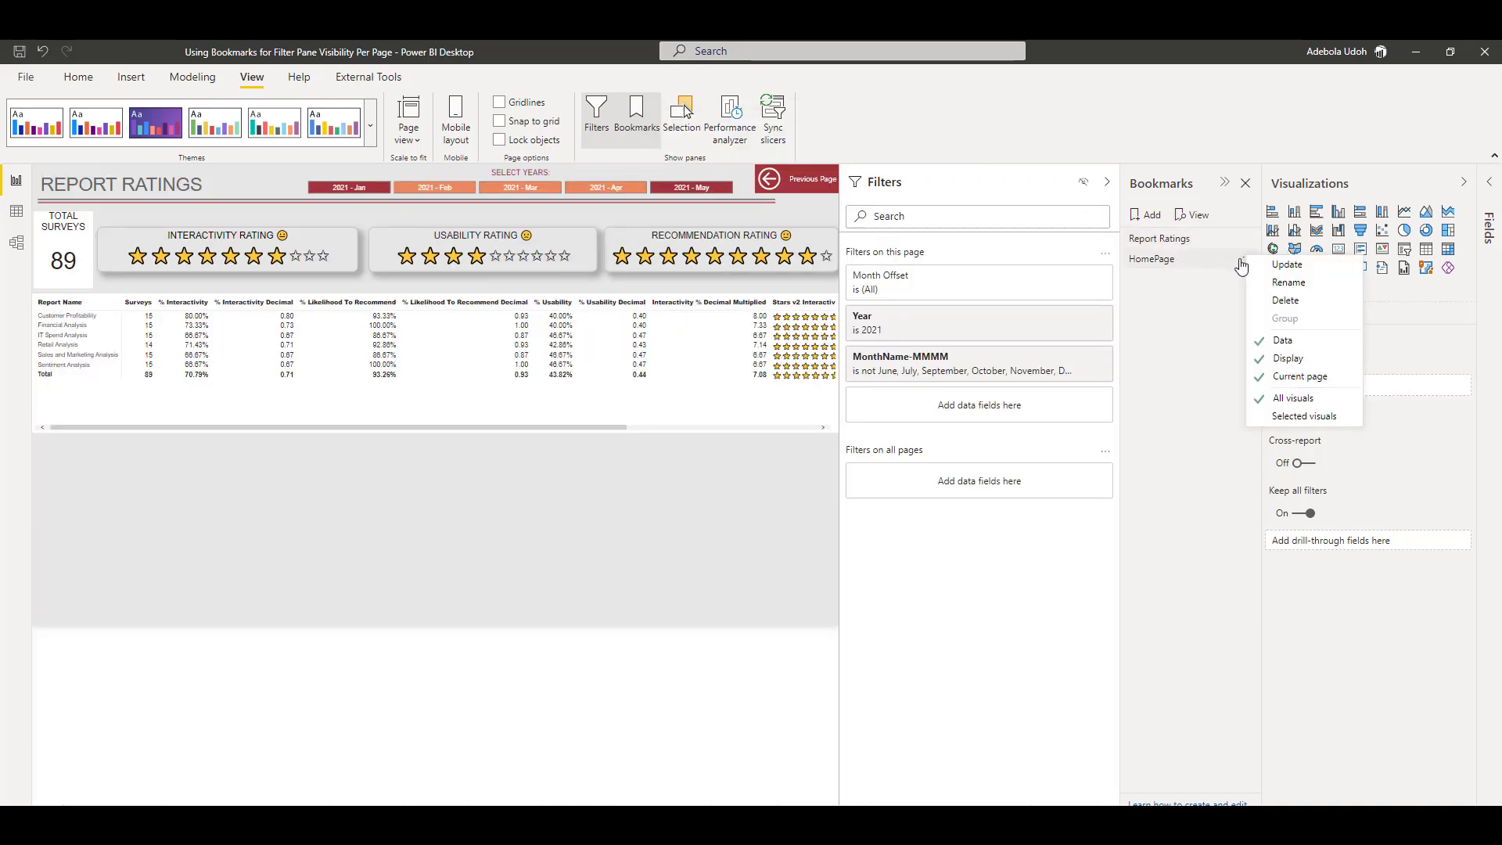
{"action": "left_click", "coordinate": [1246, 188]}
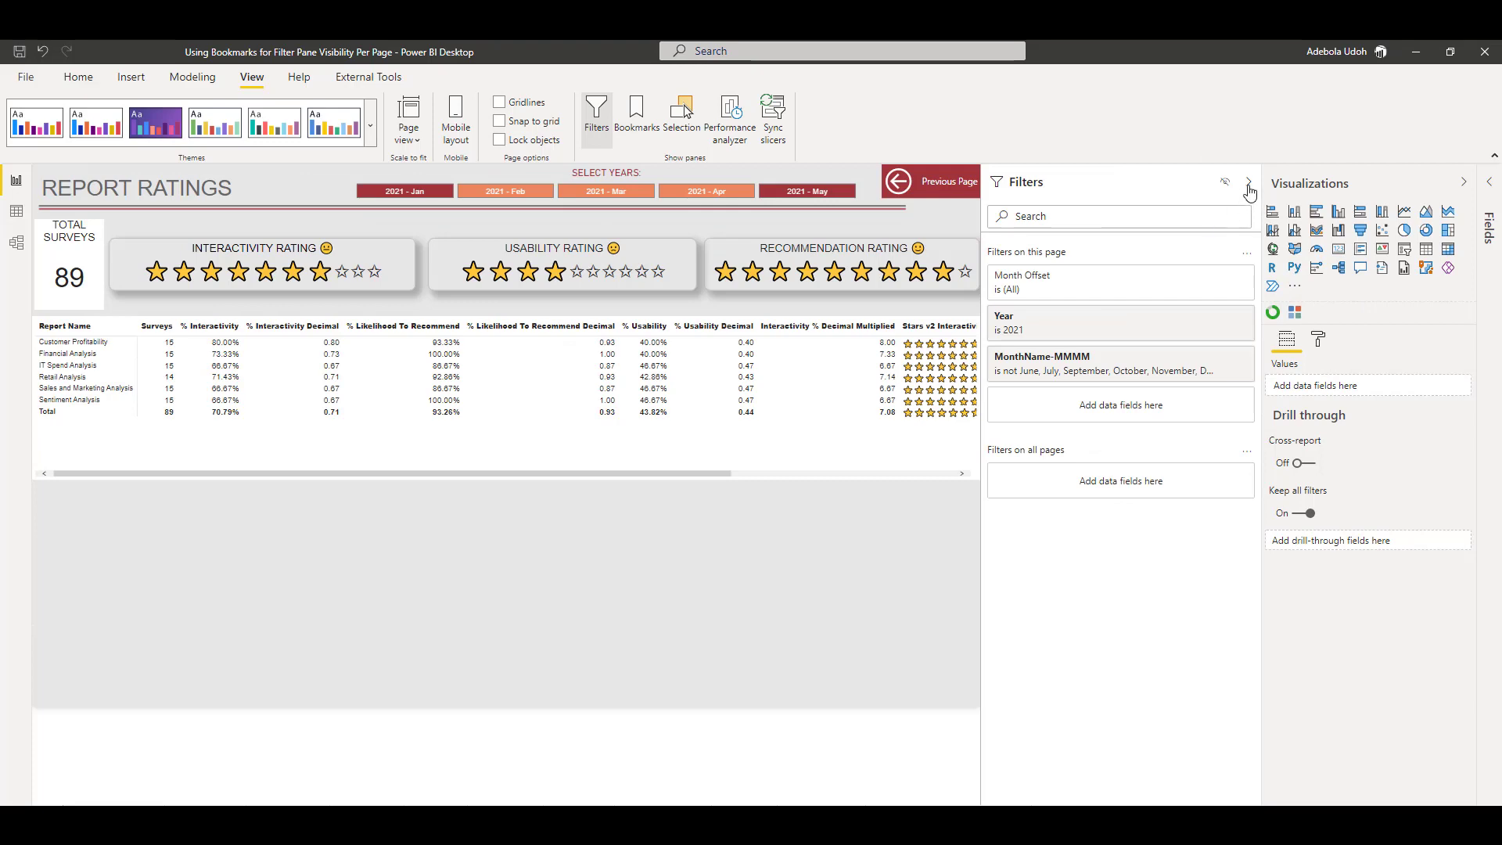
{"action": "left_click", "coordinate": [1248, 185]}
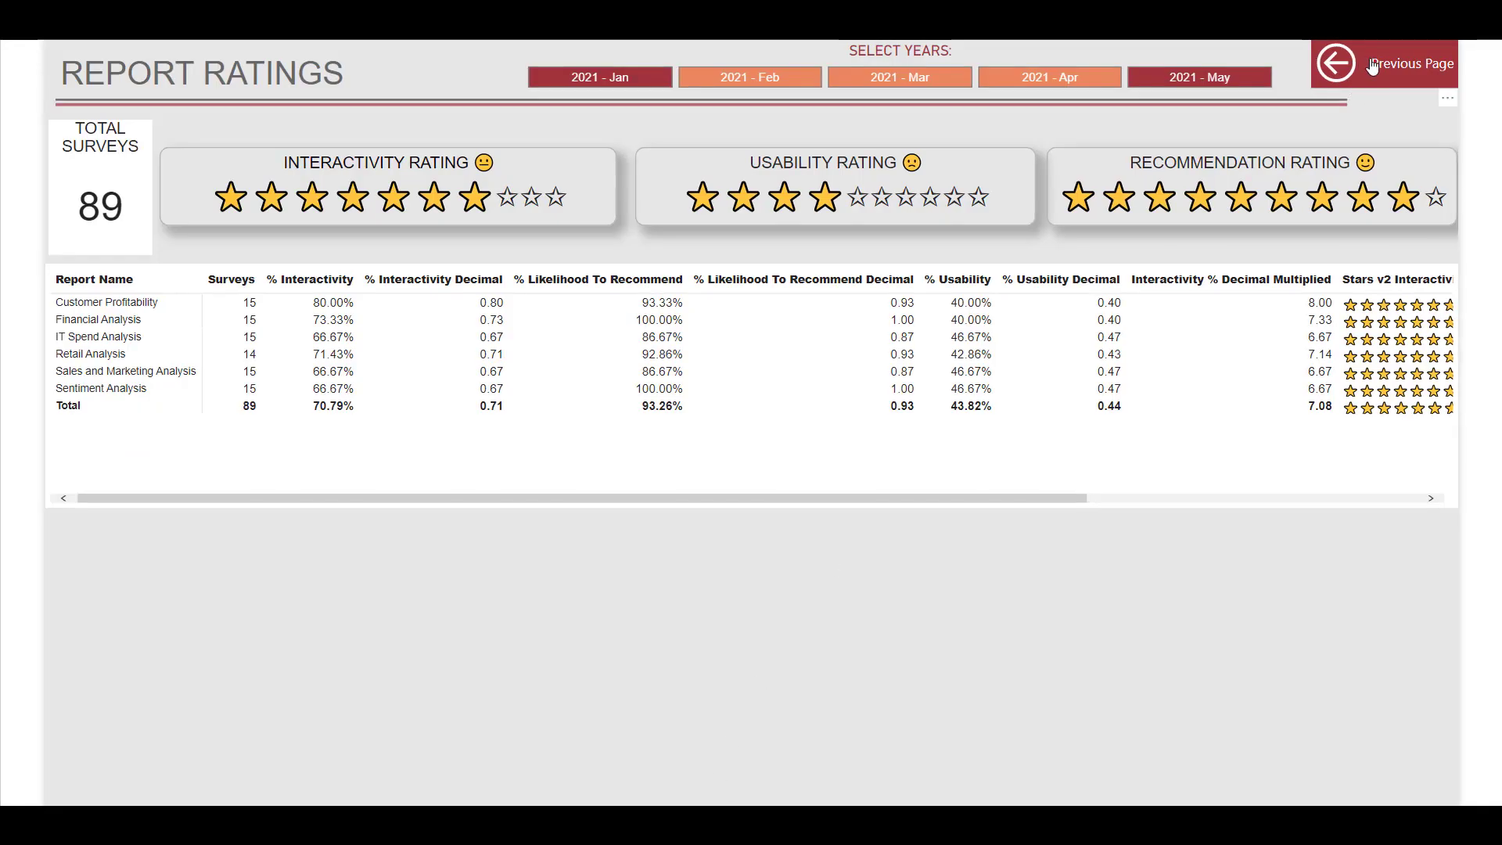
{"action": "left_click", "coordinate": [1408, 72]}
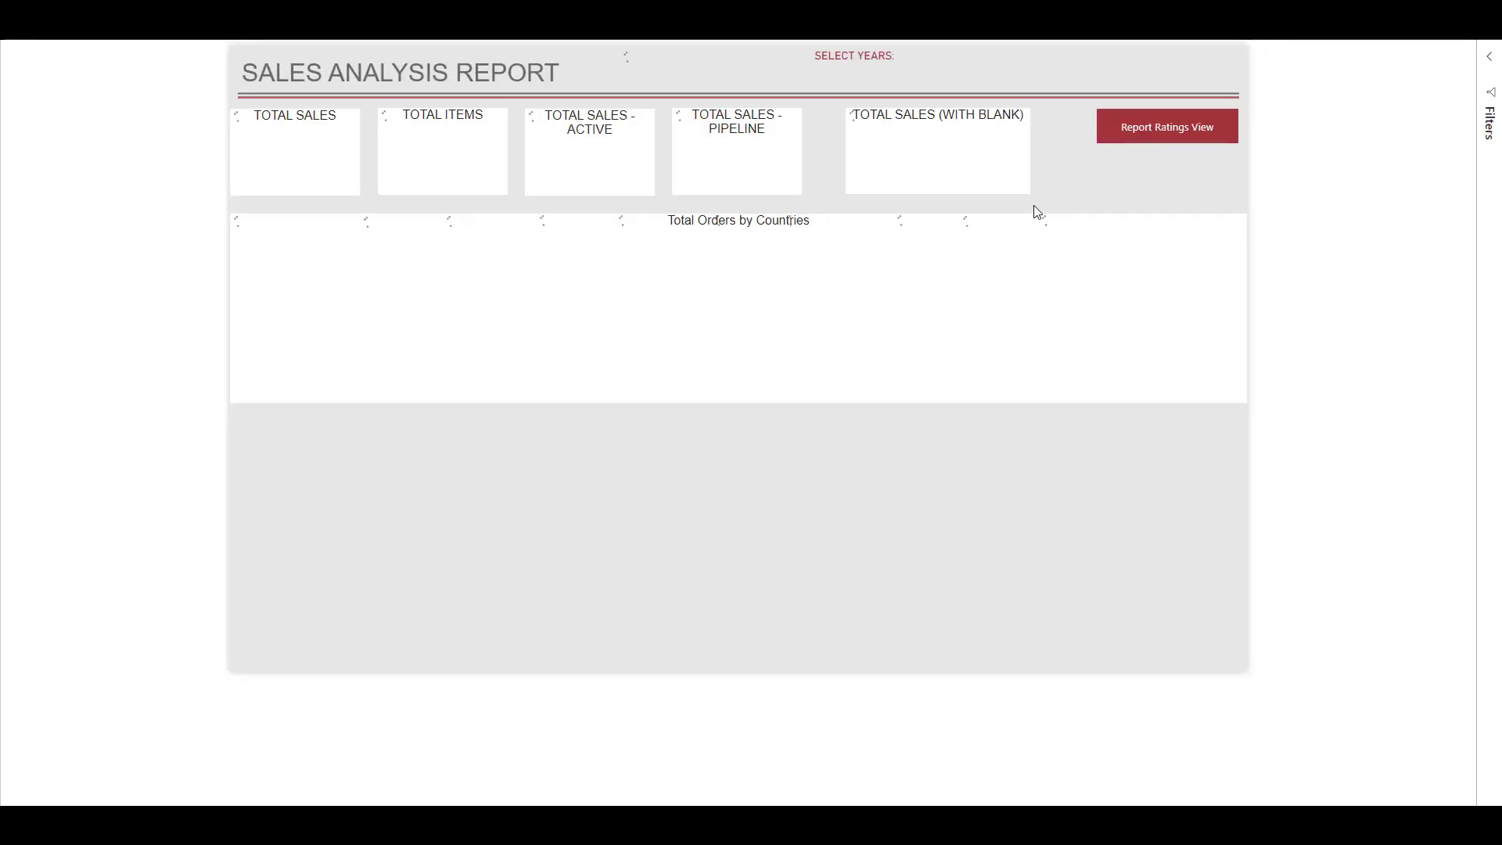
{"action": "left_click", "coordinate": [1488, 61]}
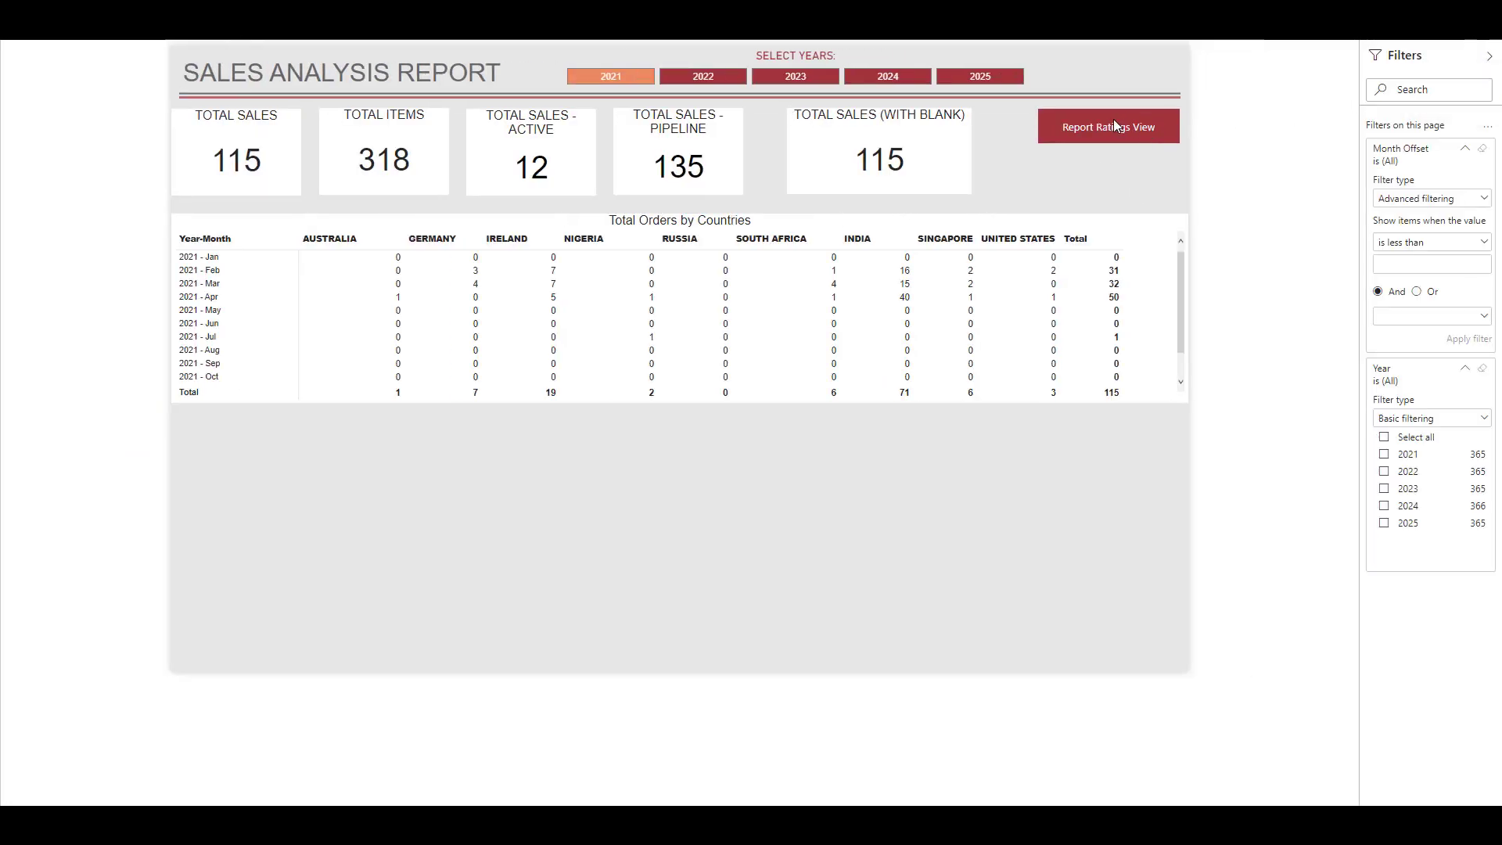
{"action": "left_click", "coordinate": [1115, 127]}
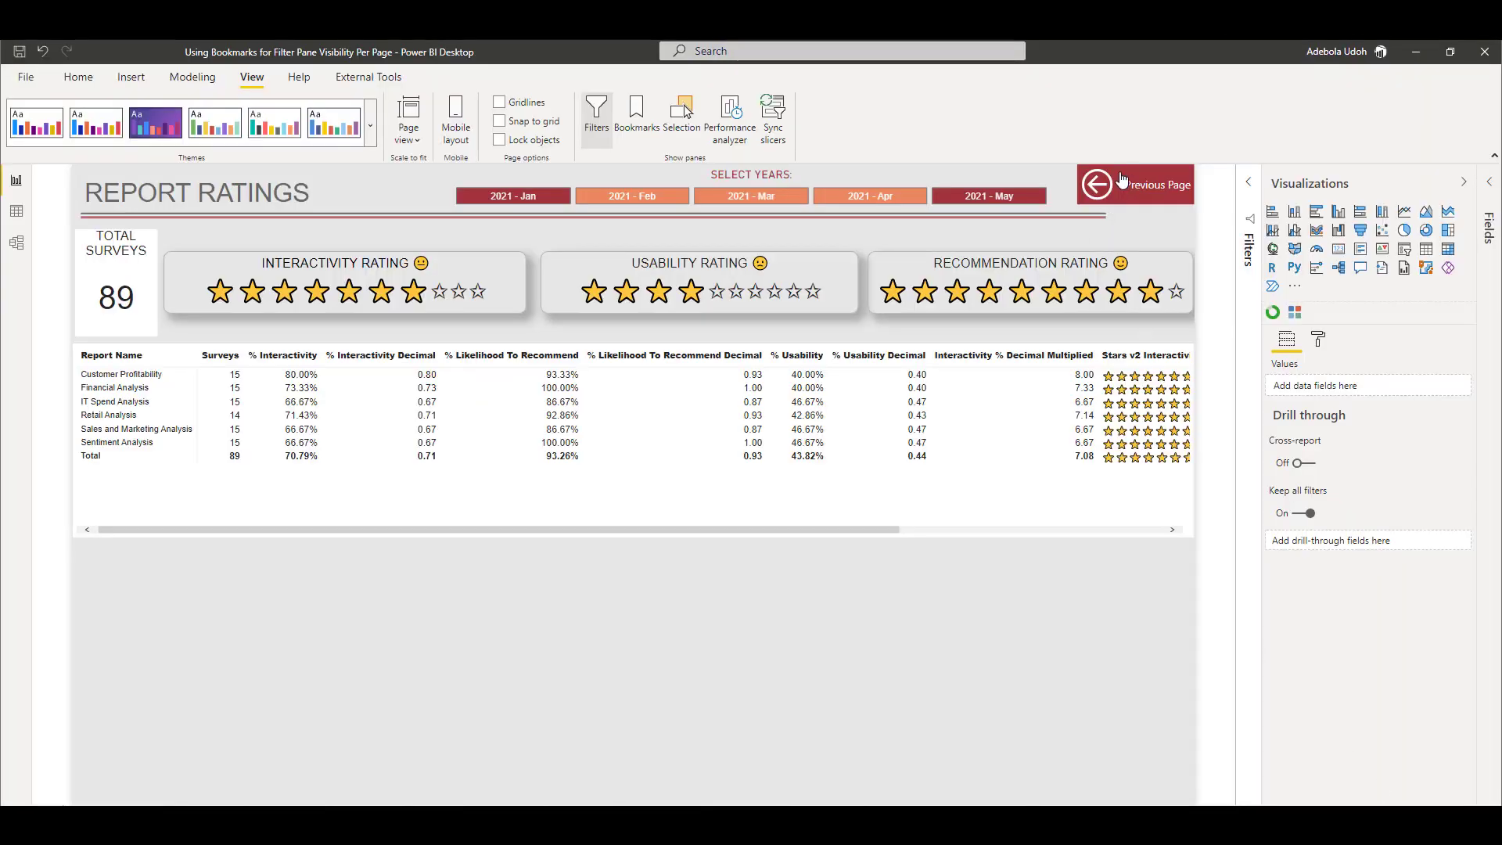
{"action": "left_click", "coordinate": [1134, 179]}
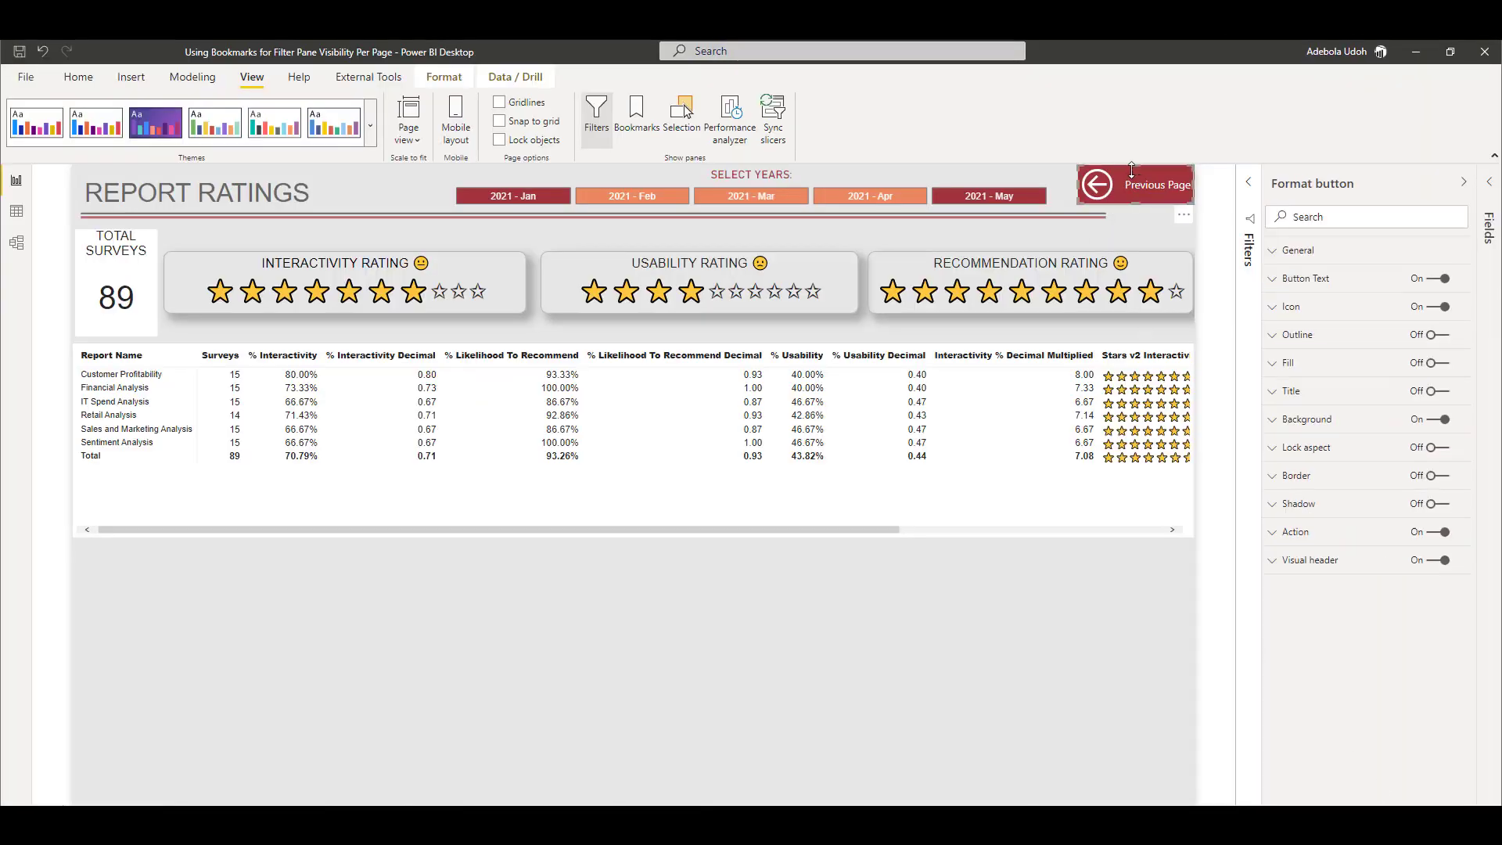
{"action": "left_click", "coordinate": [1295, 534]}
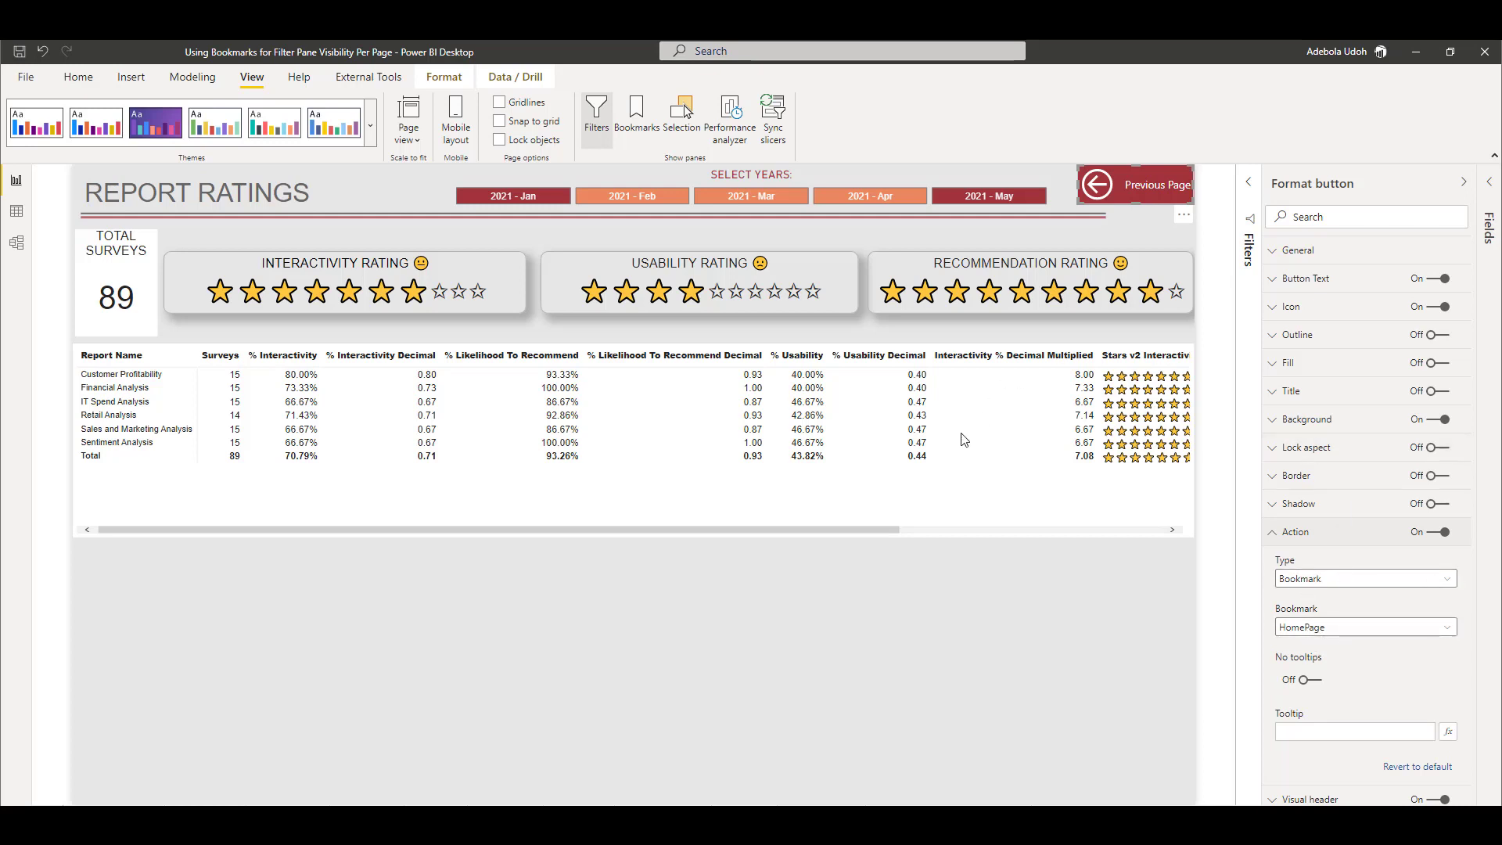
{"action": "left_click", "coordinate": [1145, 187], "text": "ctrl"}
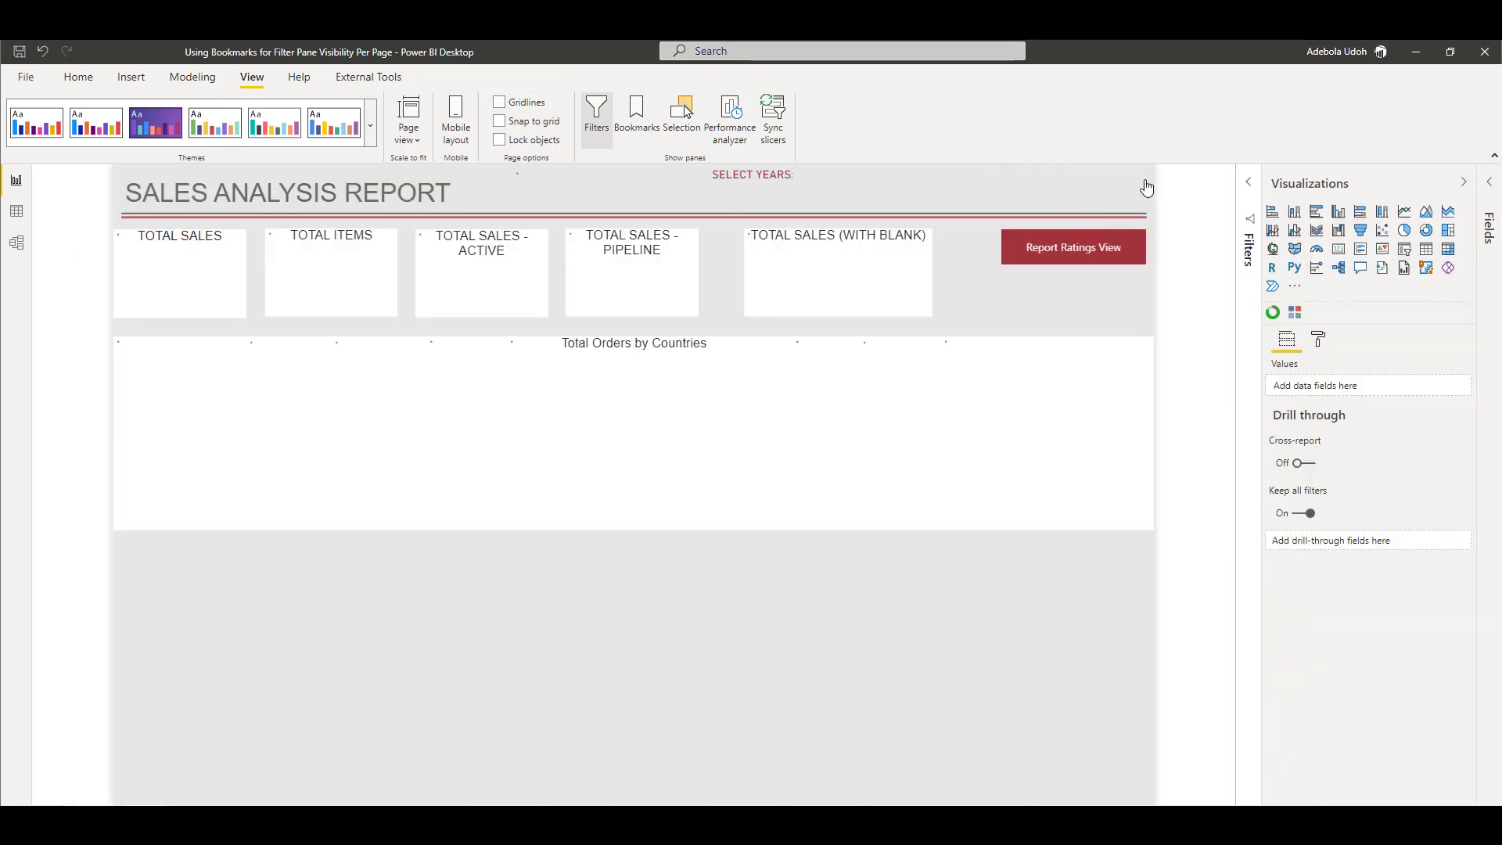
{"action": "left_click", "coordinate": [1048, 246]}
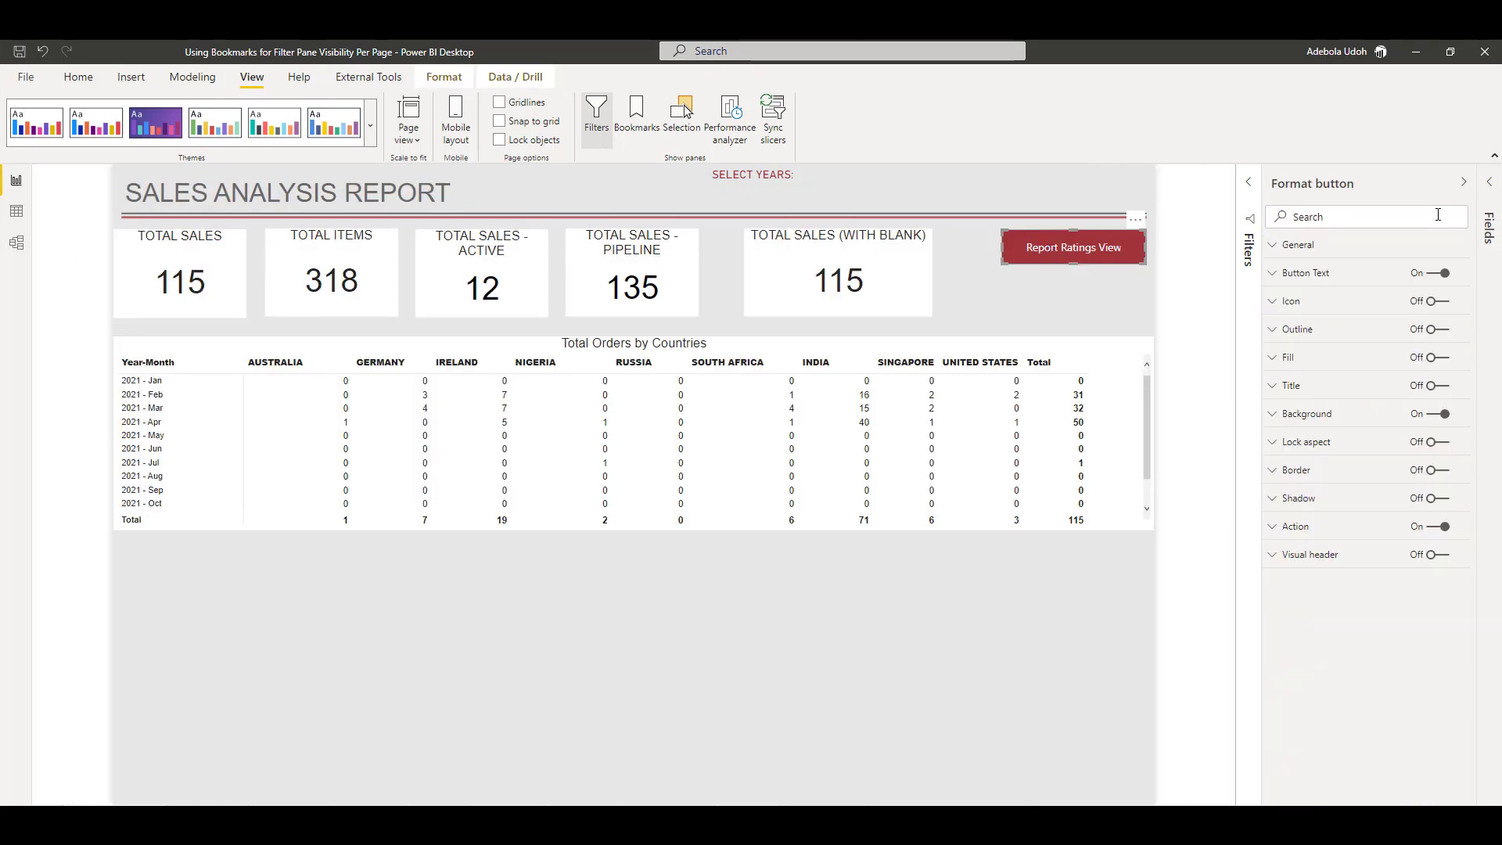
{"action": "left_click", "coordinate": [1292, 541]}
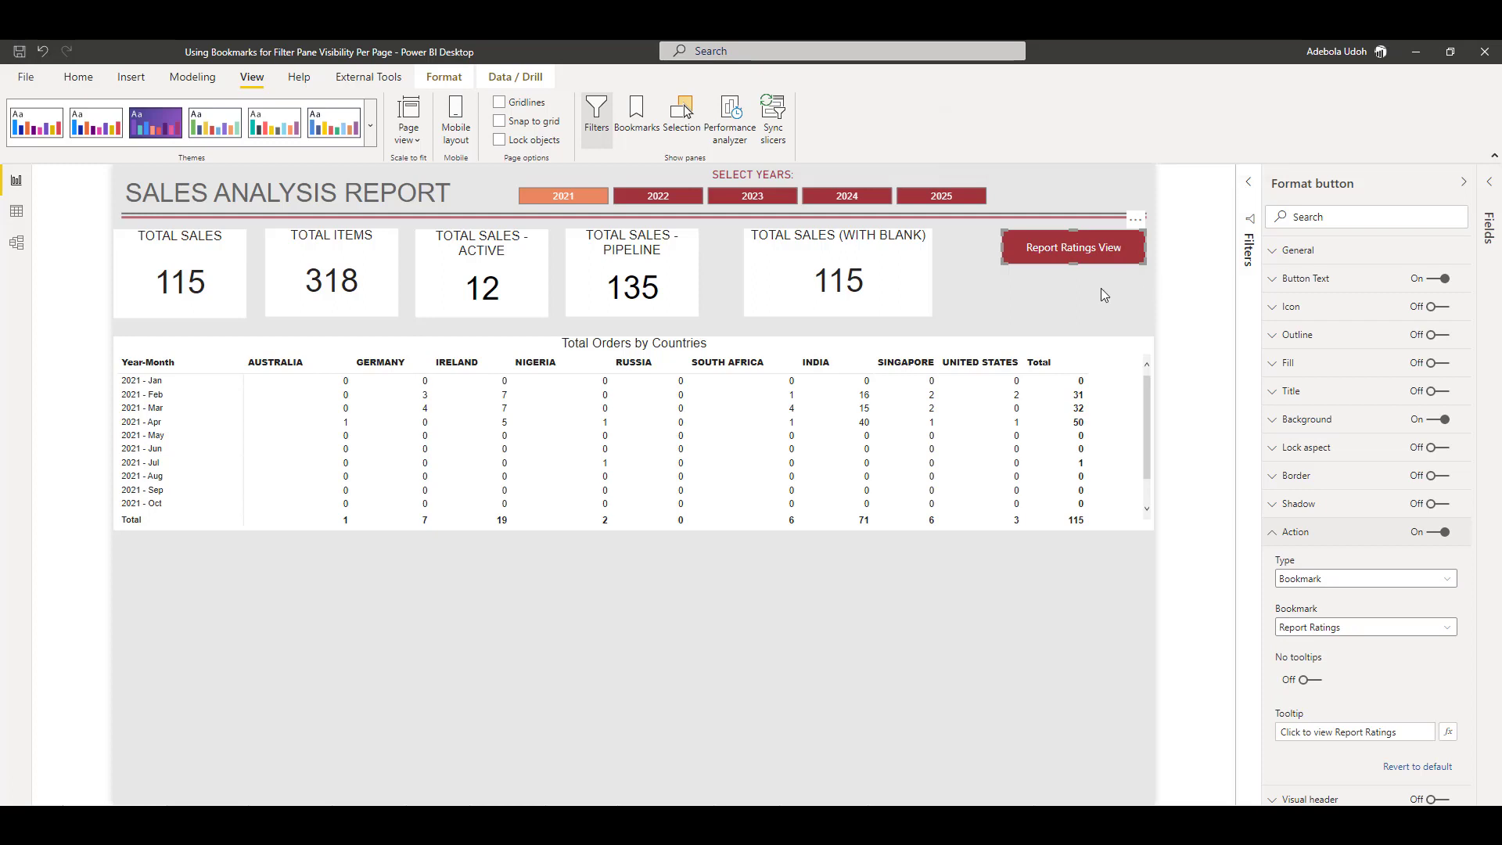
{"action": "left_click", "coordinate": [1074, 249], "text": "ctrl"}
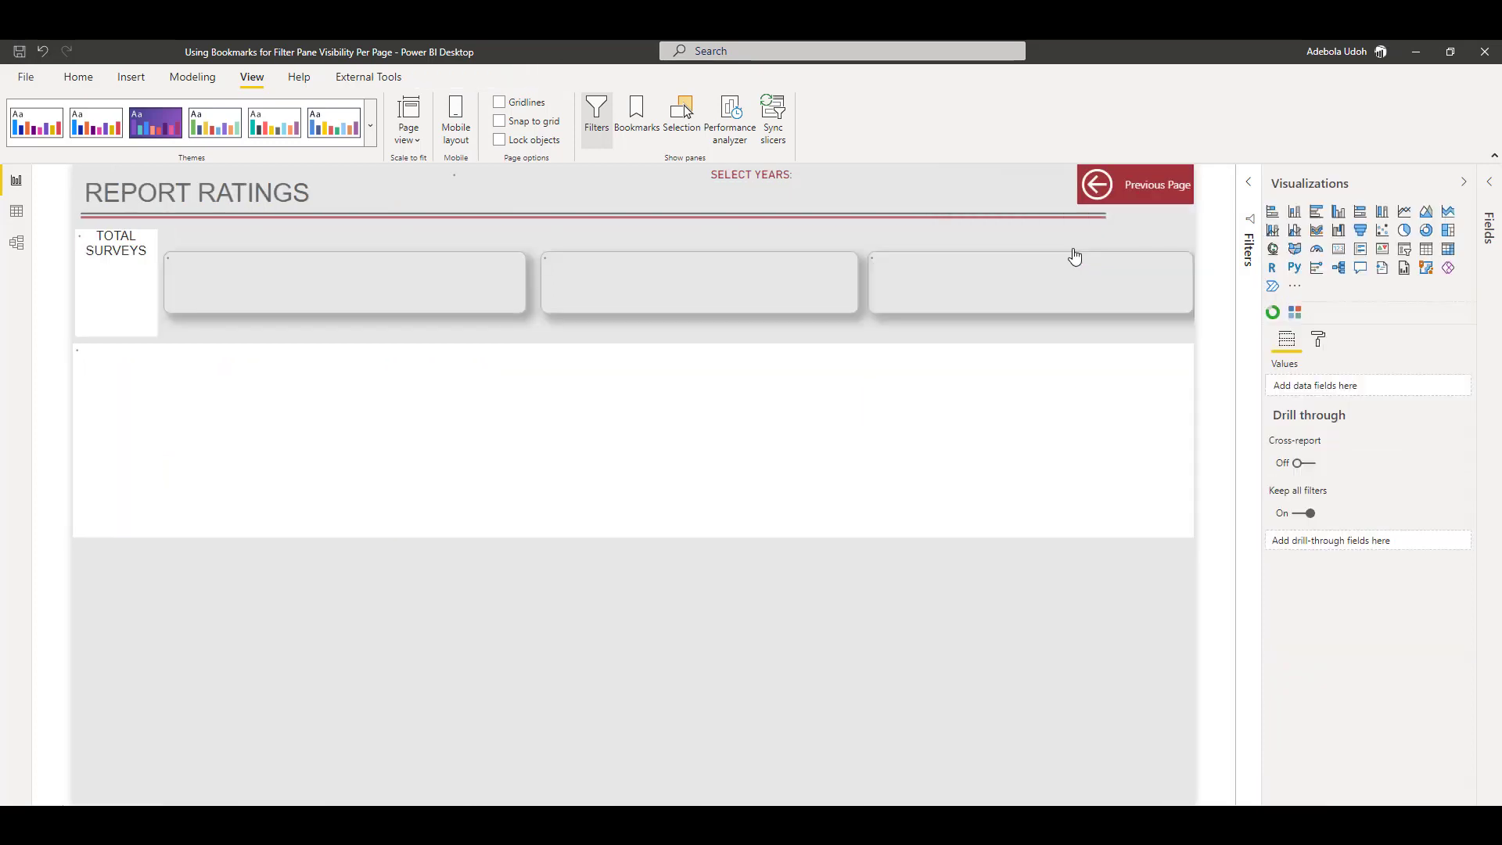
{"action": "left_click", "coordinate": [1127, 186], "text": "ctrl"}
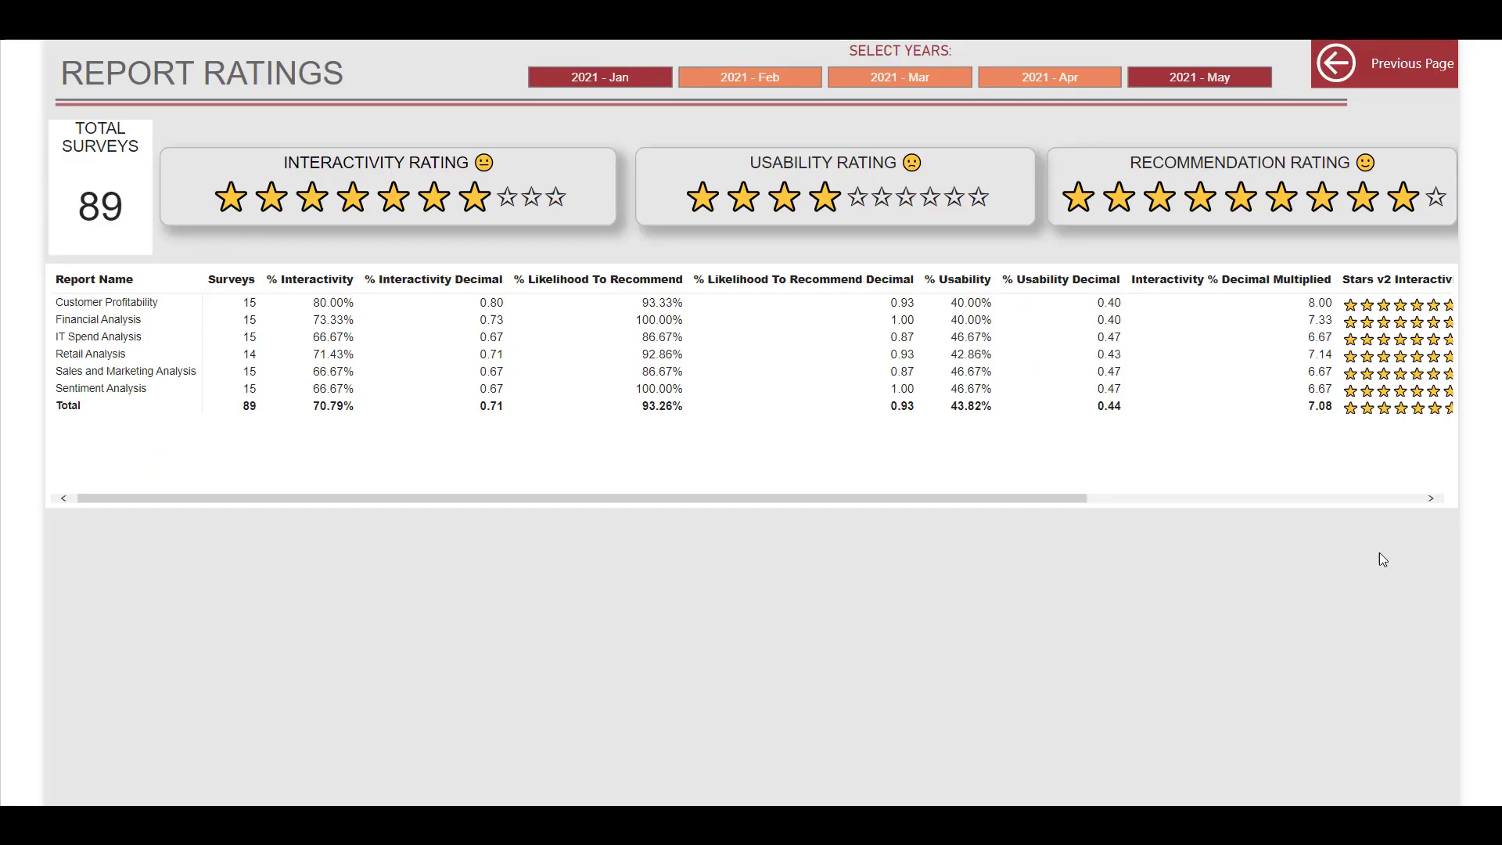
{"action": "left_click", "coordinate": [1370, 50]}
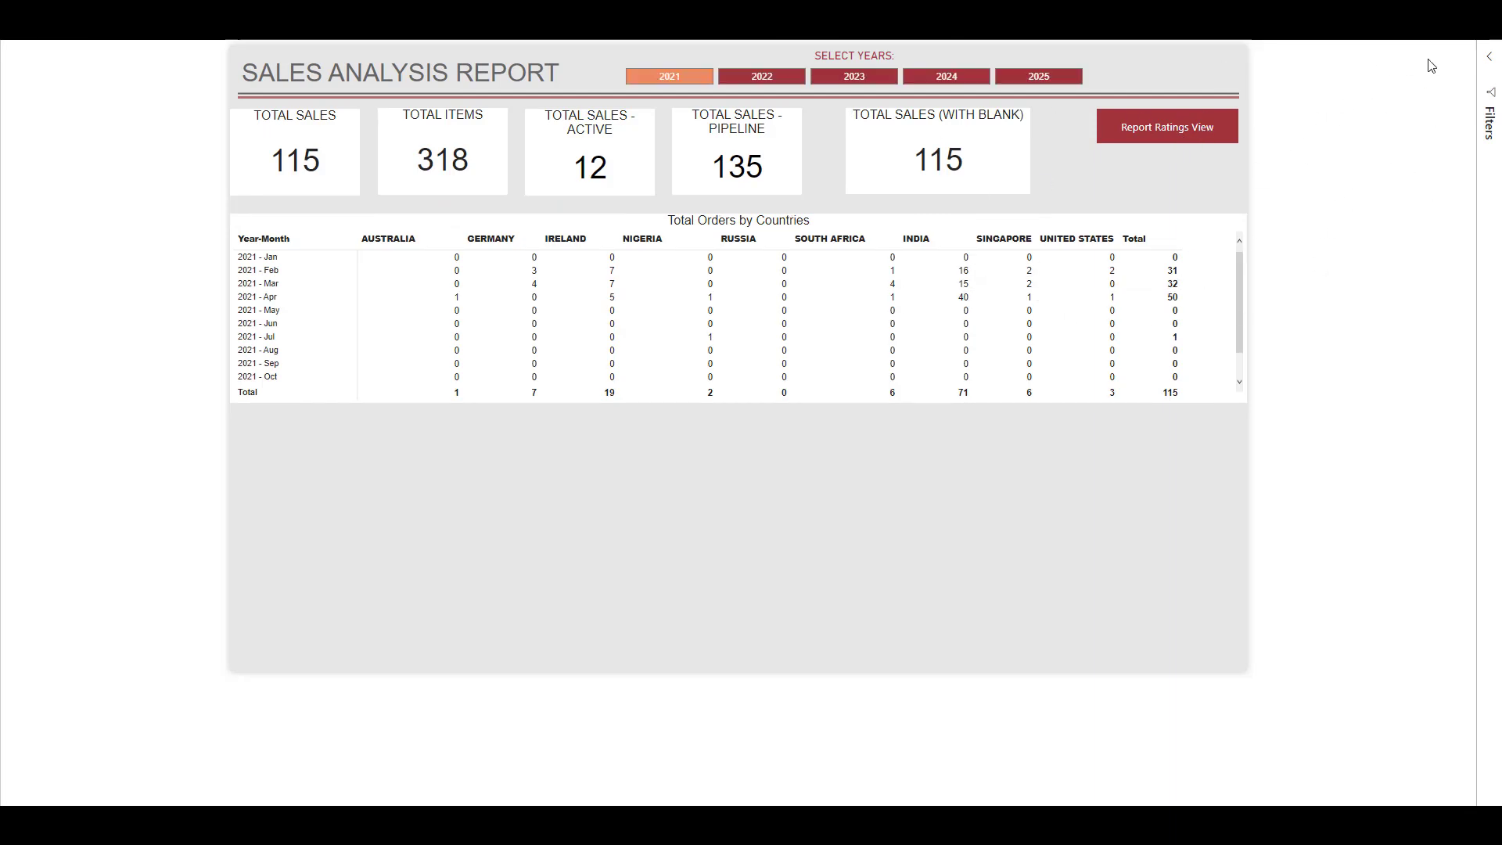
{"action": "left_click", "coordinate": [1492, 63]}
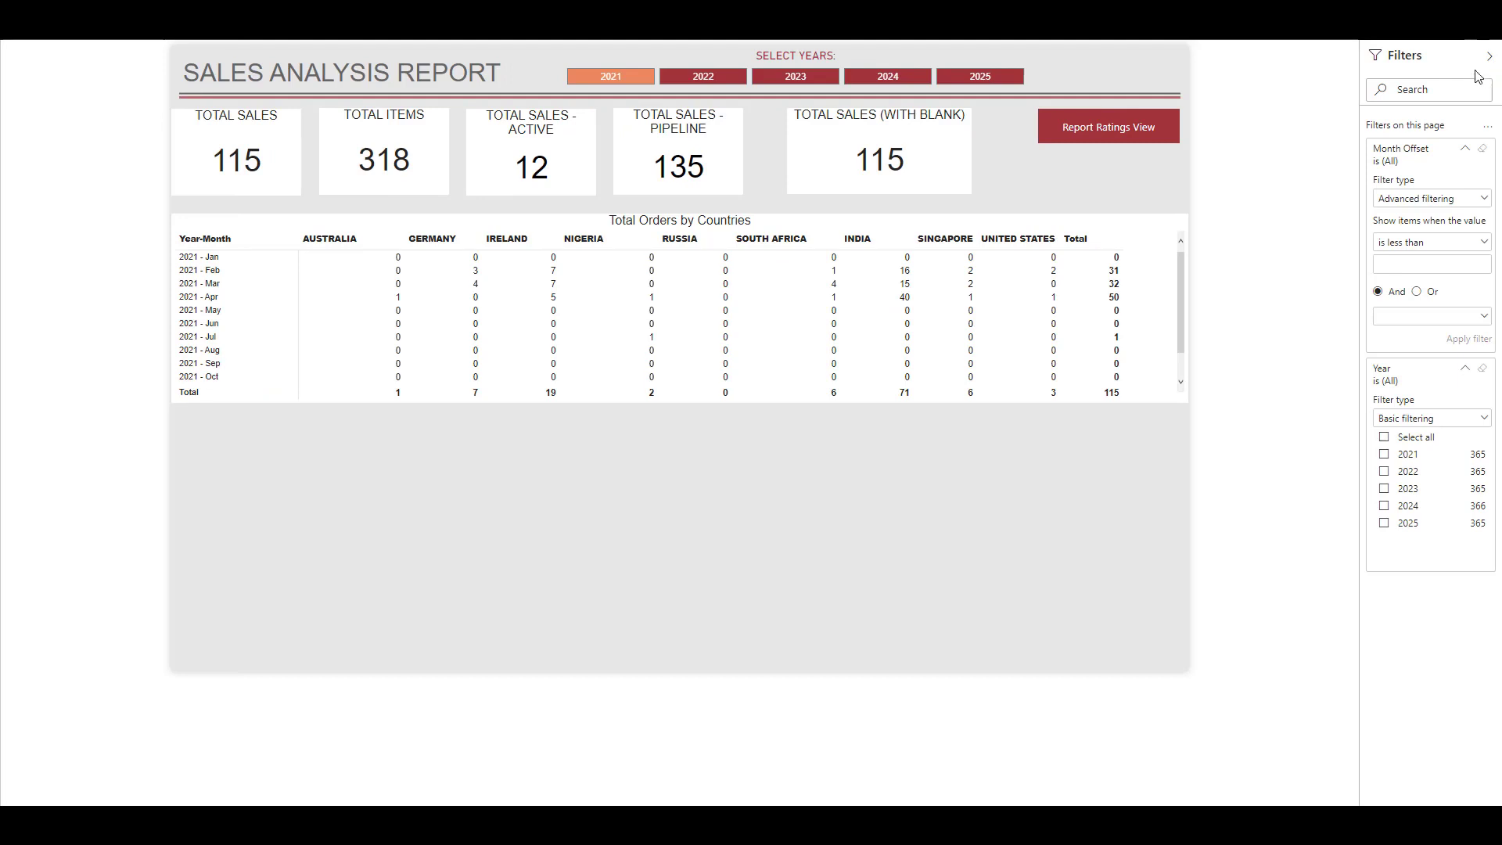
{"action": "left_click", "coordinate": [1493, 64]}
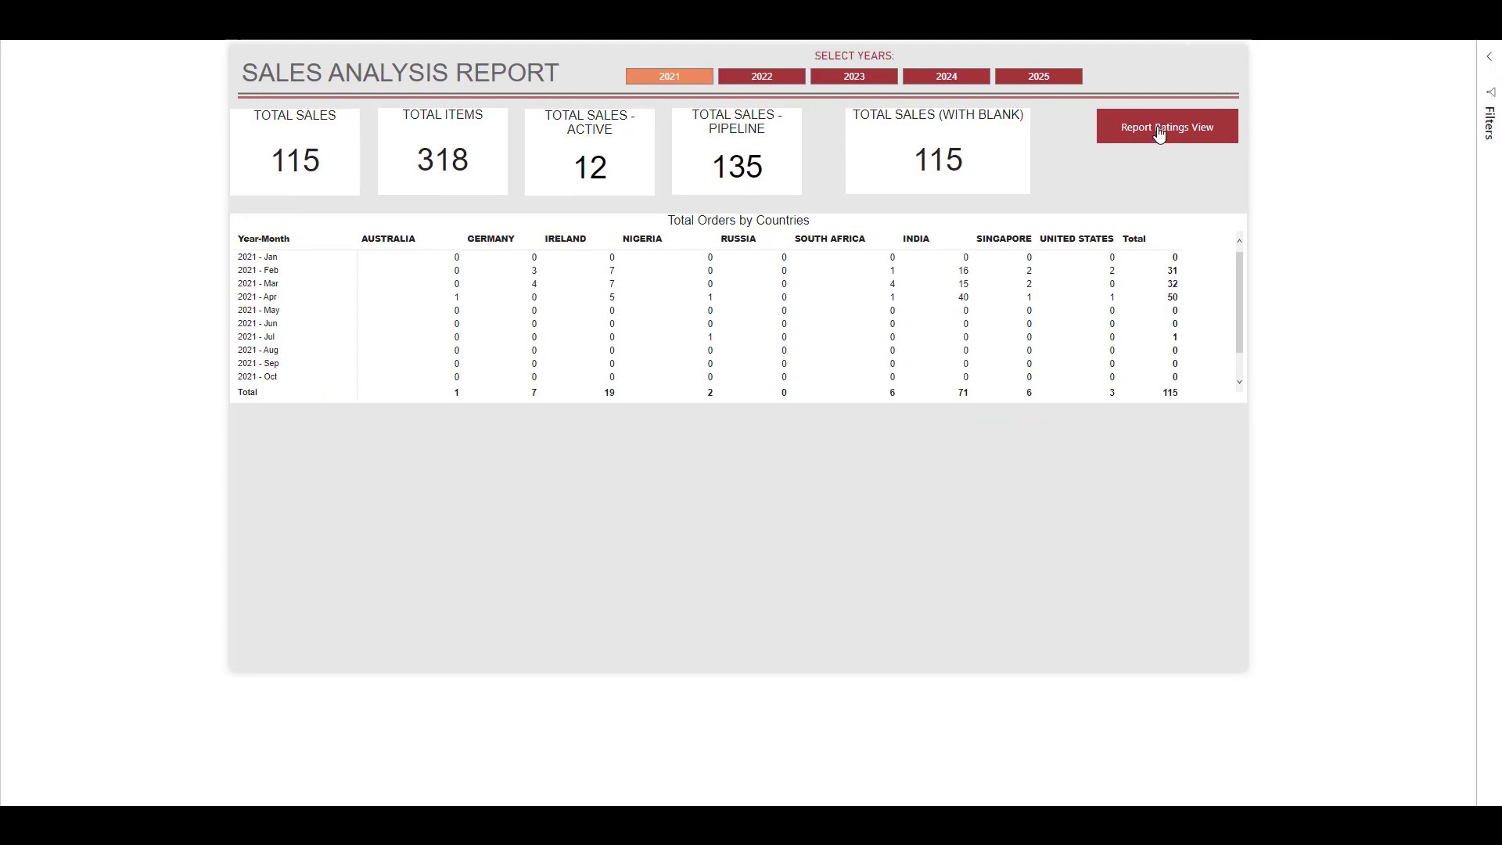
{"action": "left_click", "coordinate": [1161, 133]}
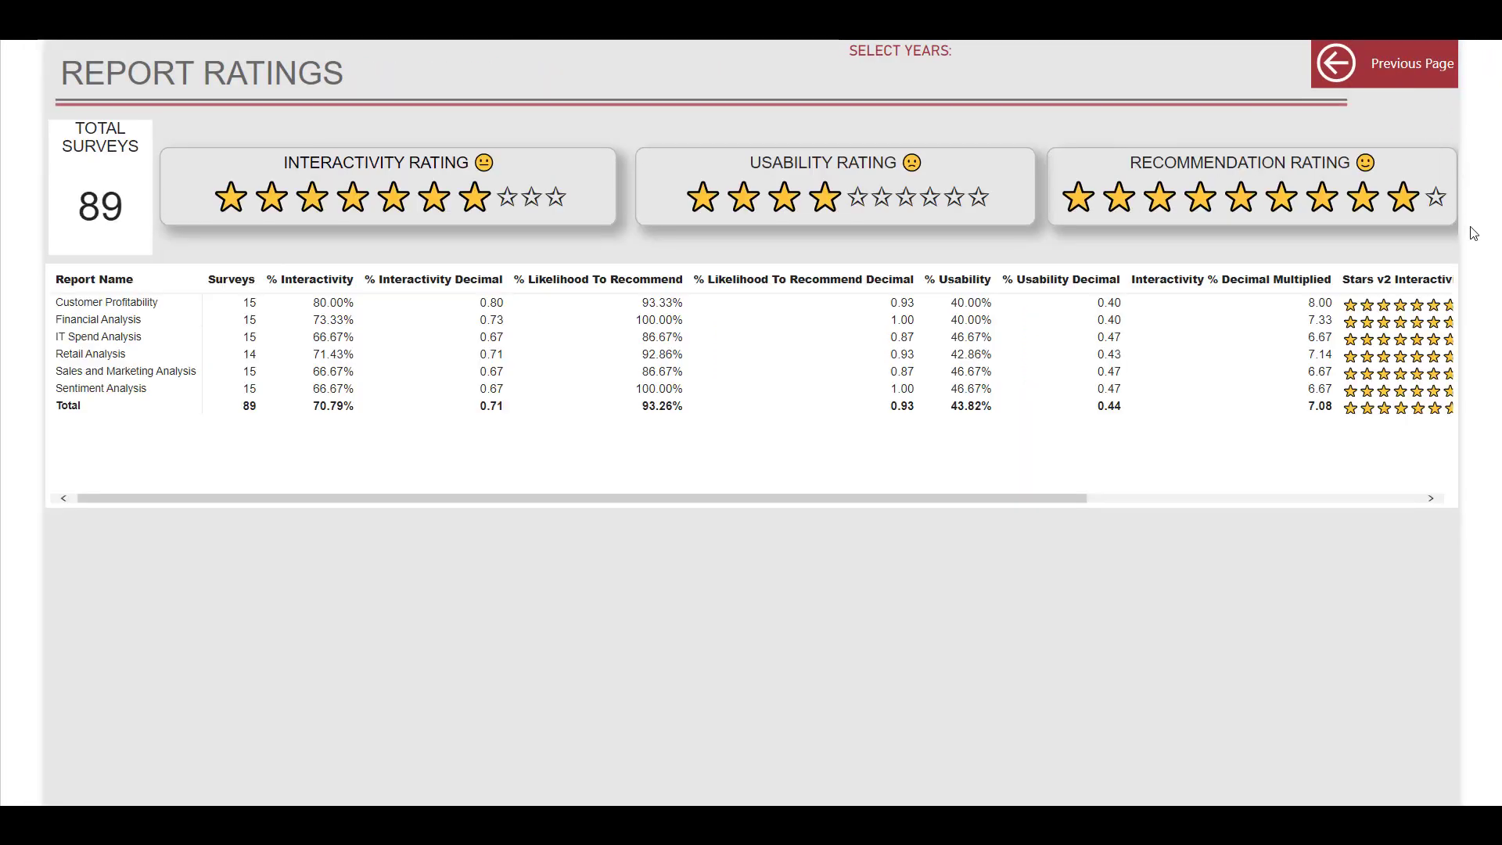